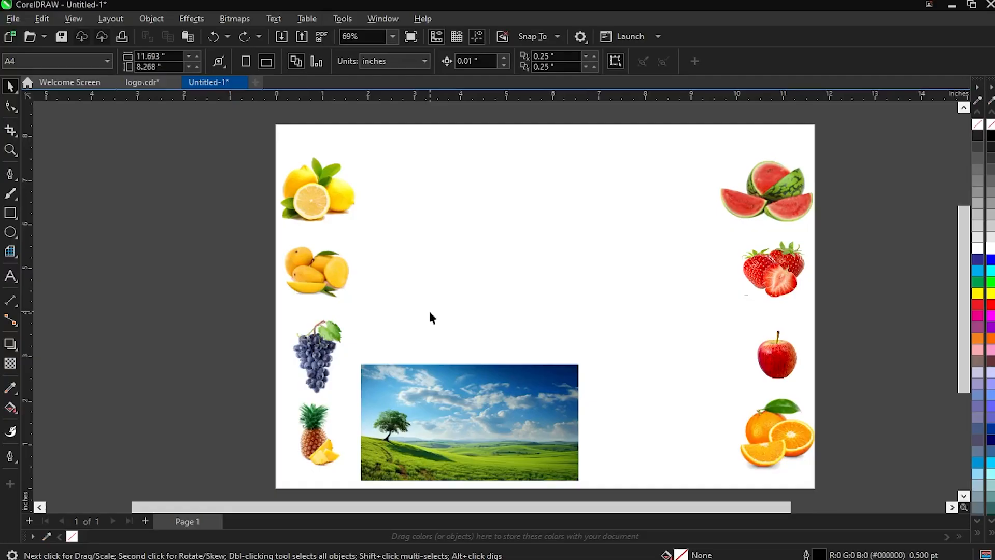
Draw a rectangle about 3.36 by 2.13 inches in the empty page area above the landscape photo
click(10, 212)
scroll(477, 247, up, 1)
drag(394, 196, 566, 295)
scroll(566, 296, down, 1)
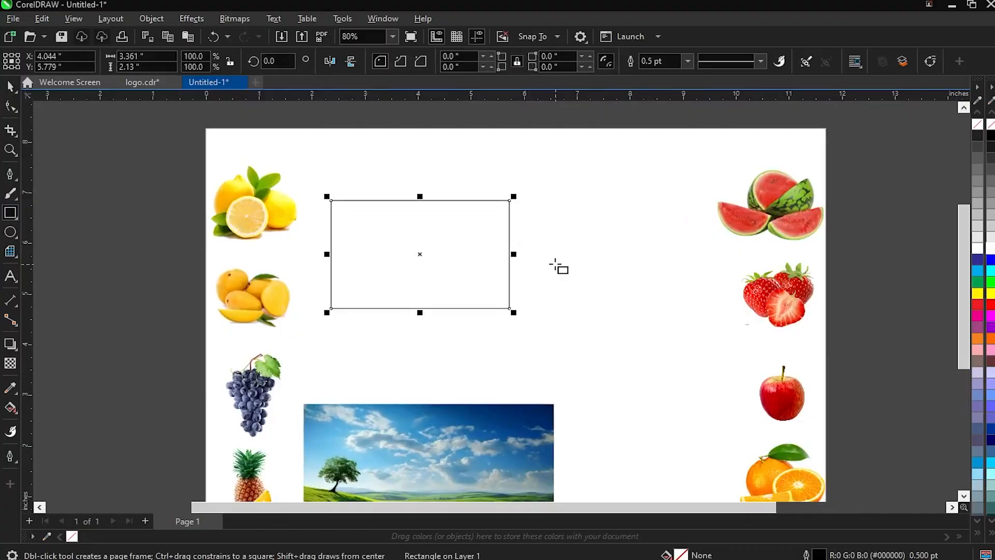
Draw a circle about 2.18 inches in diameter to the right of the rectangle
scroll(555, 266, up, 3)
key(space)
key(F7)
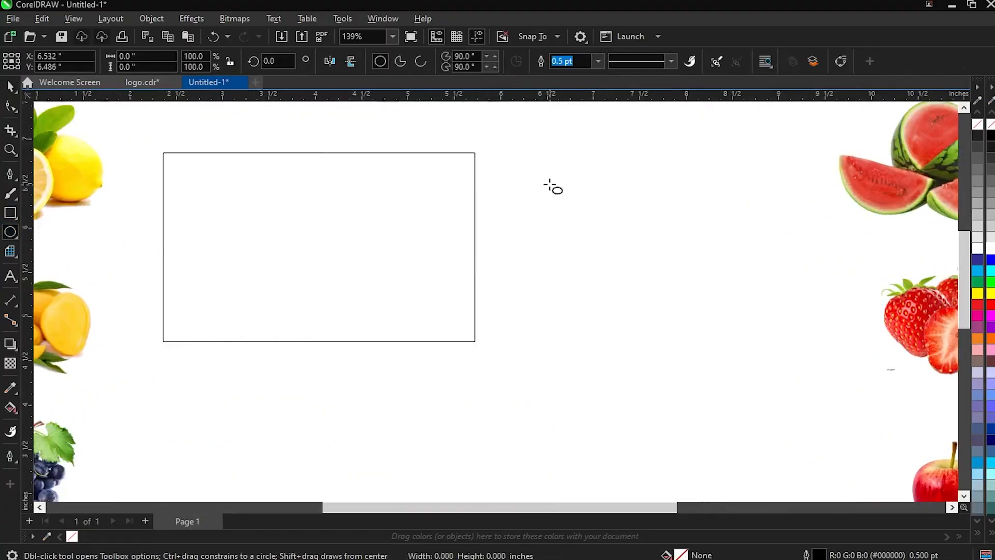
drag(546, 181, 756, 381)
Draw a five-pointed star about 1.41 by 1.35 inches below the circle, beside the landscape photo
click(18, 240)
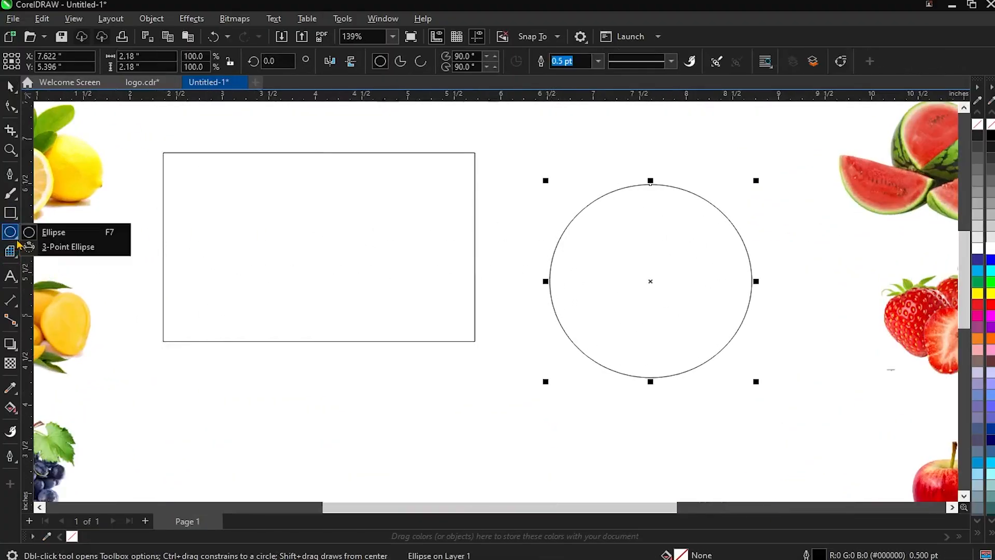
mouse_move(14, 250)
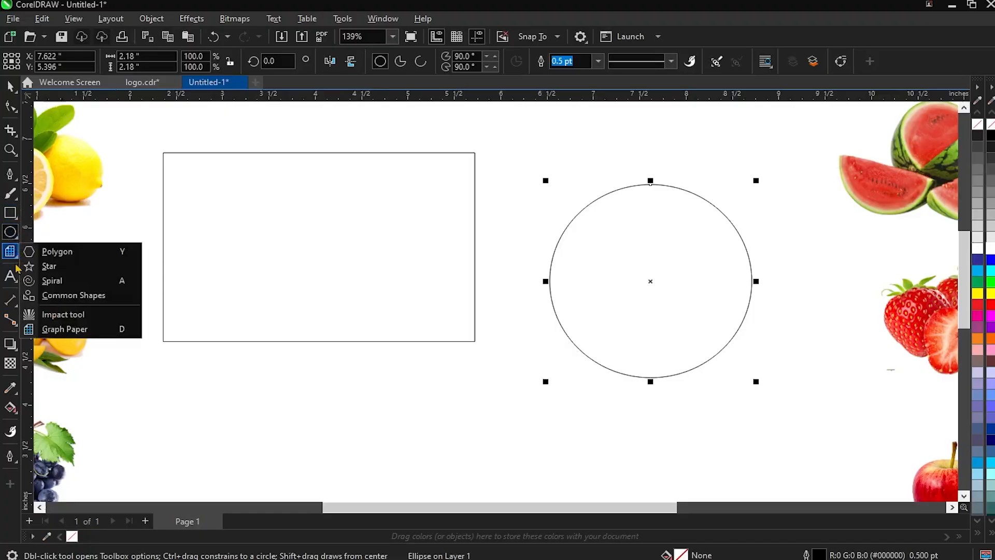
click(49, 266)
scroll(508, 346, down, 2)
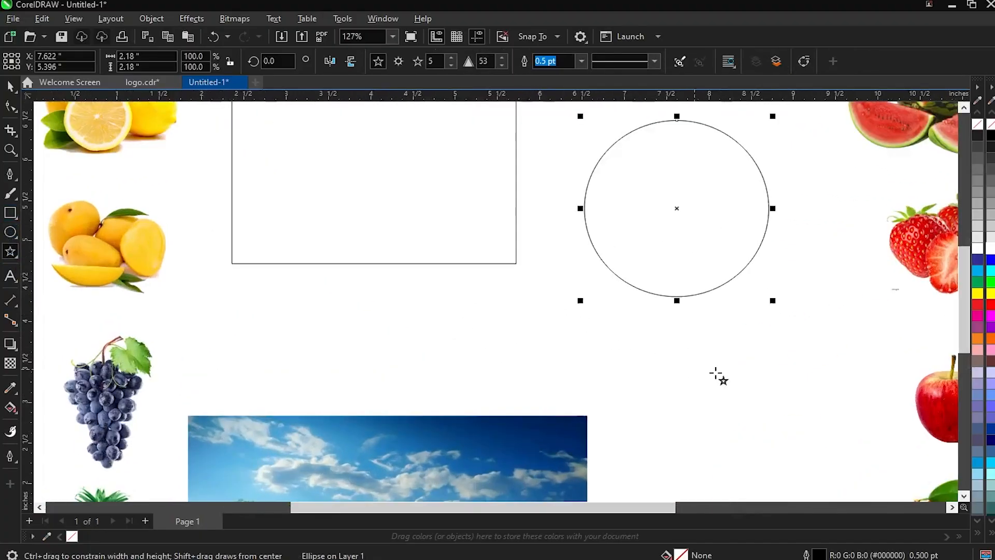
drag(704, 346, 821, 435)
scroll(677, 273, down, 6)
Enlarge the star proportionally from its centre to about 1.89 by 1.79 inches
scroll(712, 329, up, 5)
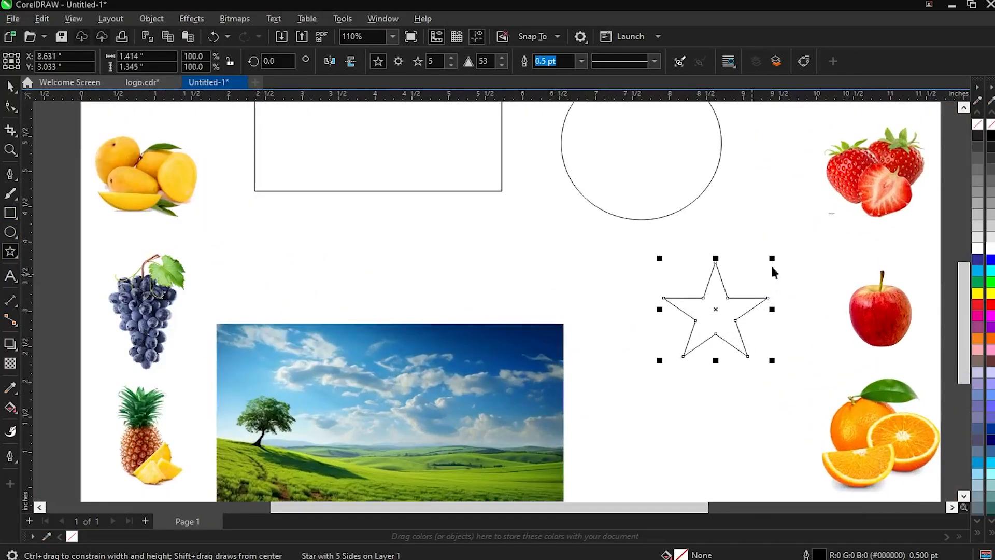
key(space)
drag(769, 256, 786, 240)
scroll(492, 224, down, 2)
scroll(586, 321, up, 1)
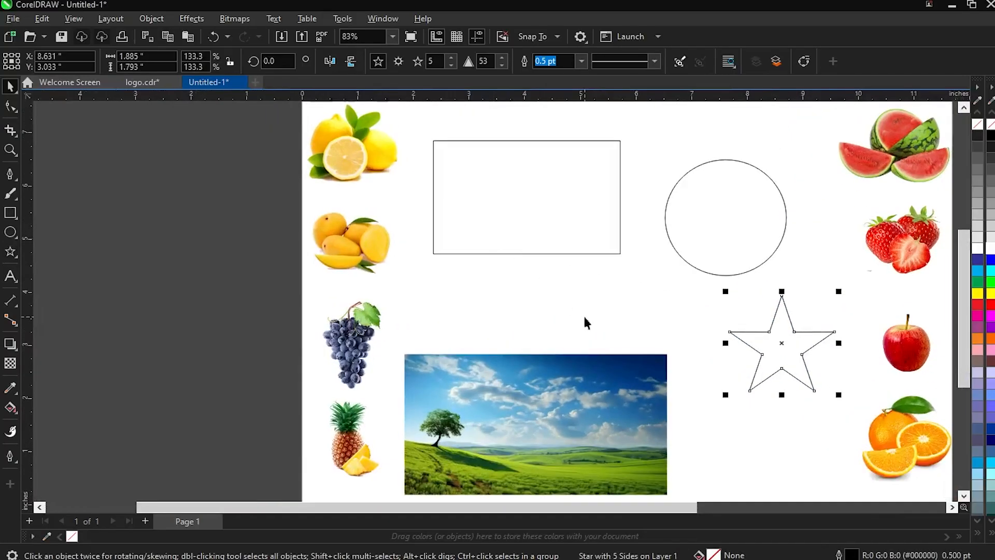
scroll(540, 255, down, 2)
scroll(591, 180, up, 2)
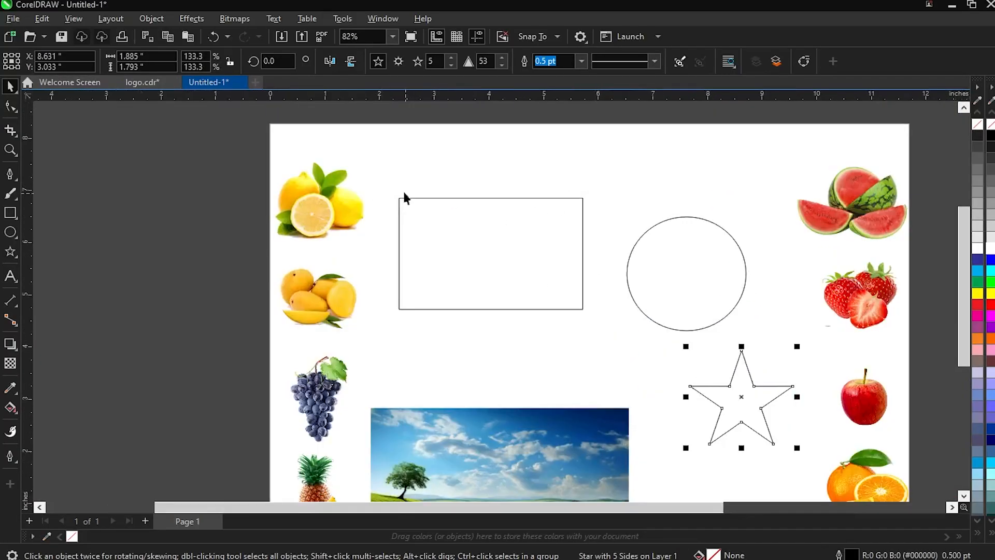
Move the circle and the star up and to the left, closer to the rectangle
drag(386, 184, 821, 457)
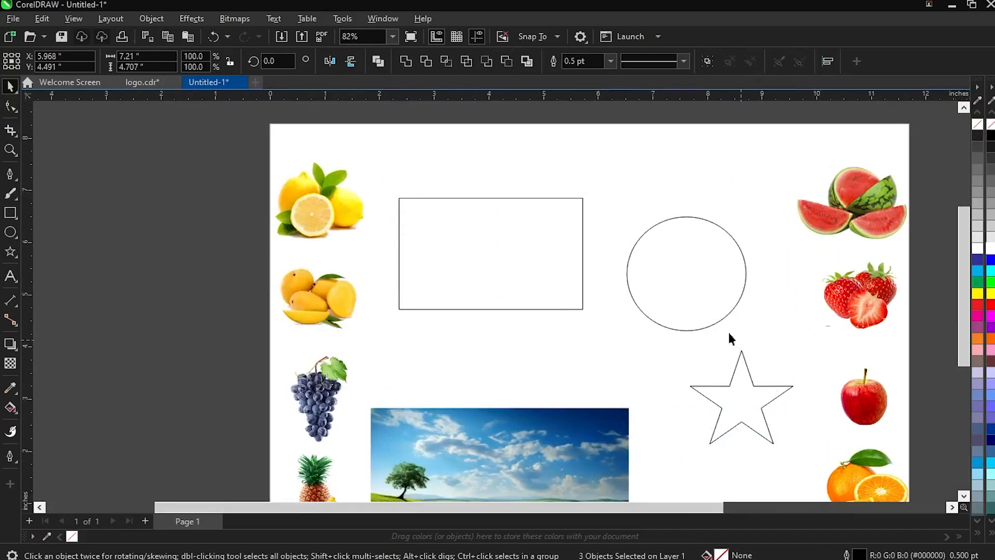
click(706, 328)
scroll(700, 288, up, 2)
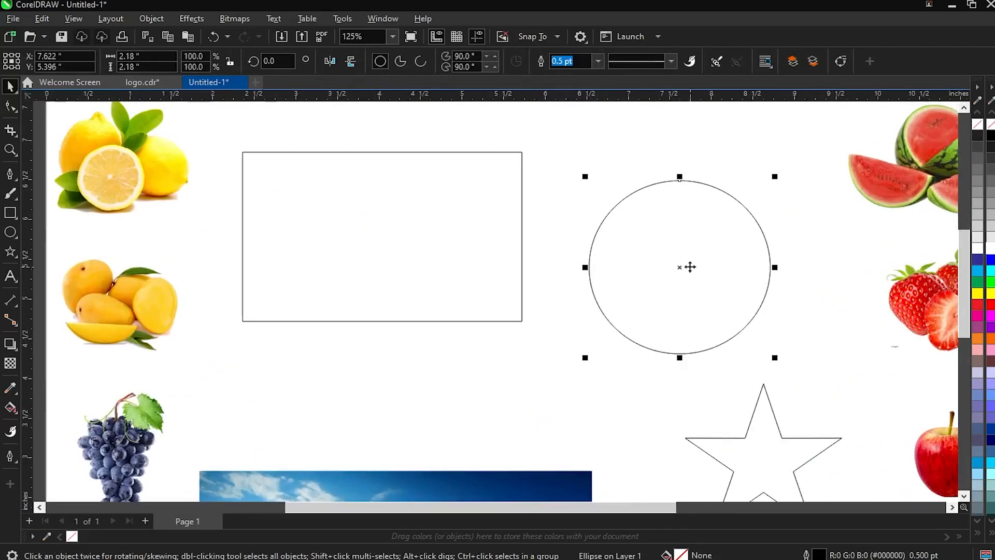
drag(689, 266, 635, 190)
drag(757, 402, 661, 317)
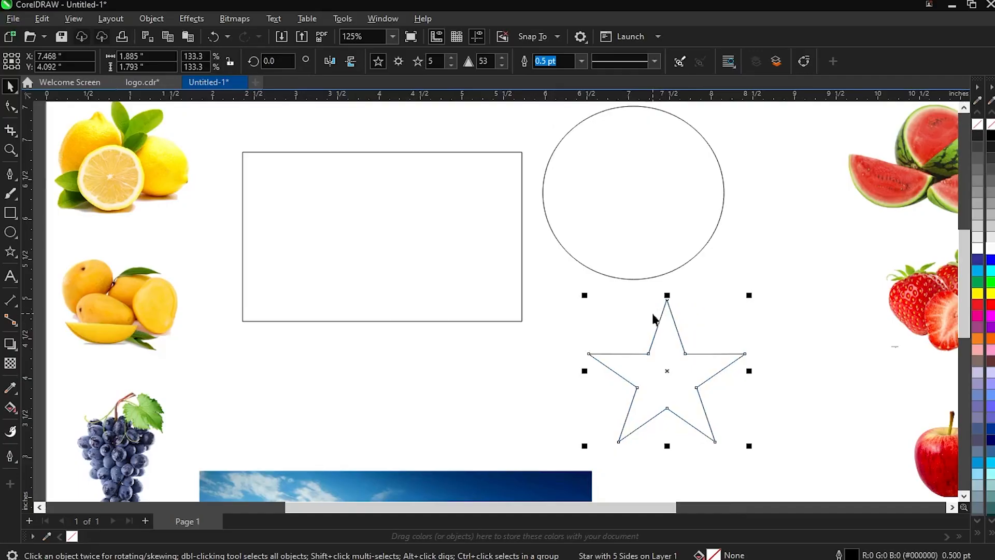
scroll(575, 340, down, 2)
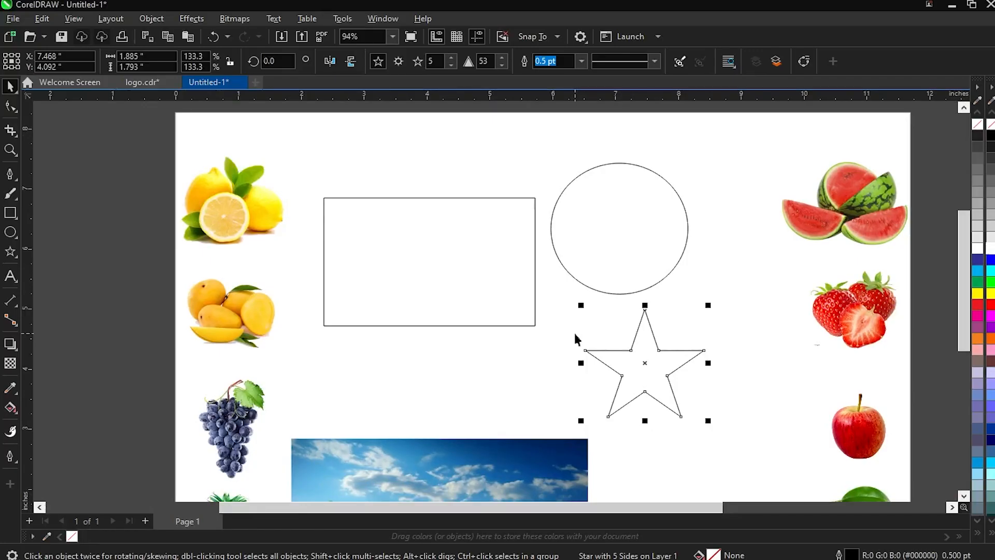
Move the rectangle down towards the landscape photo and shift the photo slightly up
scroll(520, 242, down, 2)
scroll(466, 388, up, 1)
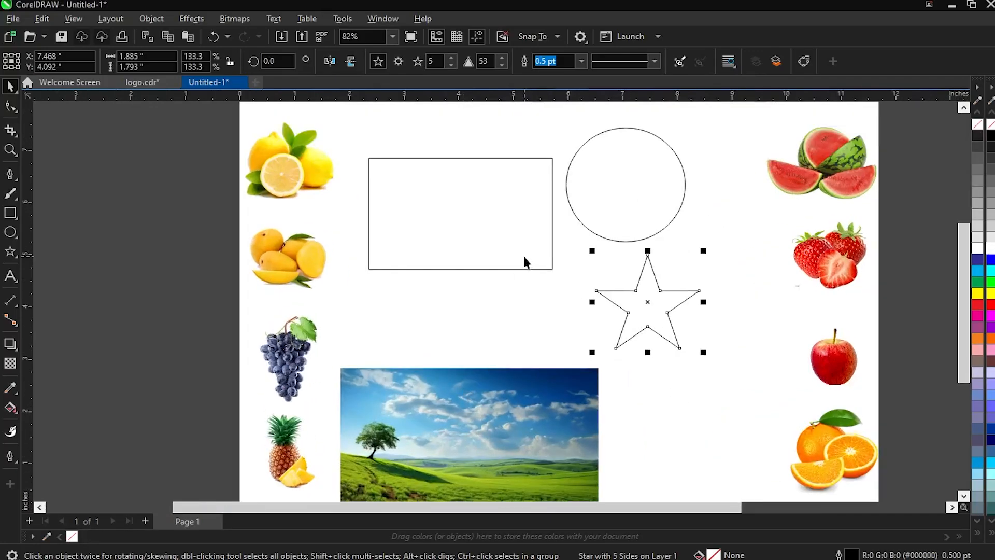
scroll(462, 196, up, 1)
drag(350, 152, 570, 296)
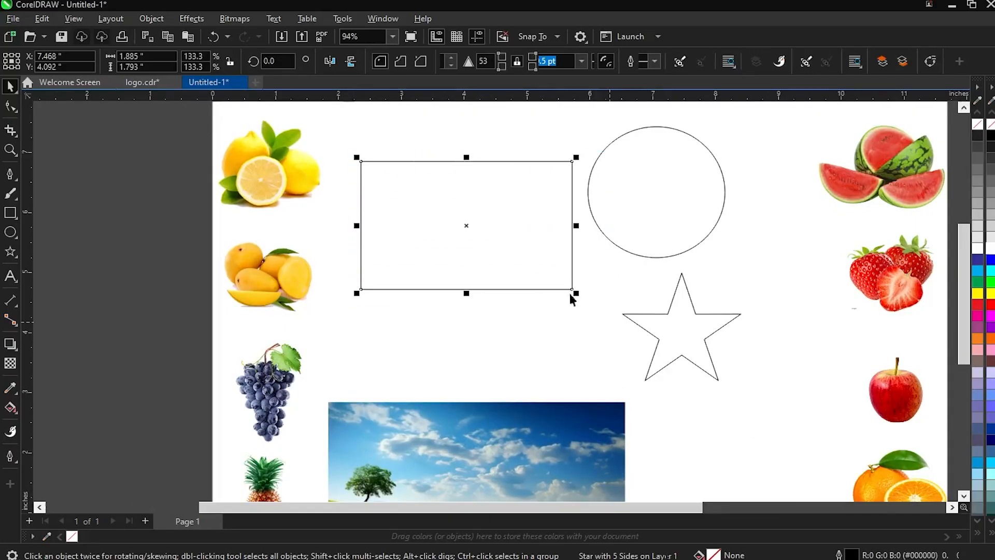
drag(472, 240, 472, 297)
scroll(492, 183, down, 2)
scroll(459, 495, up, 2)
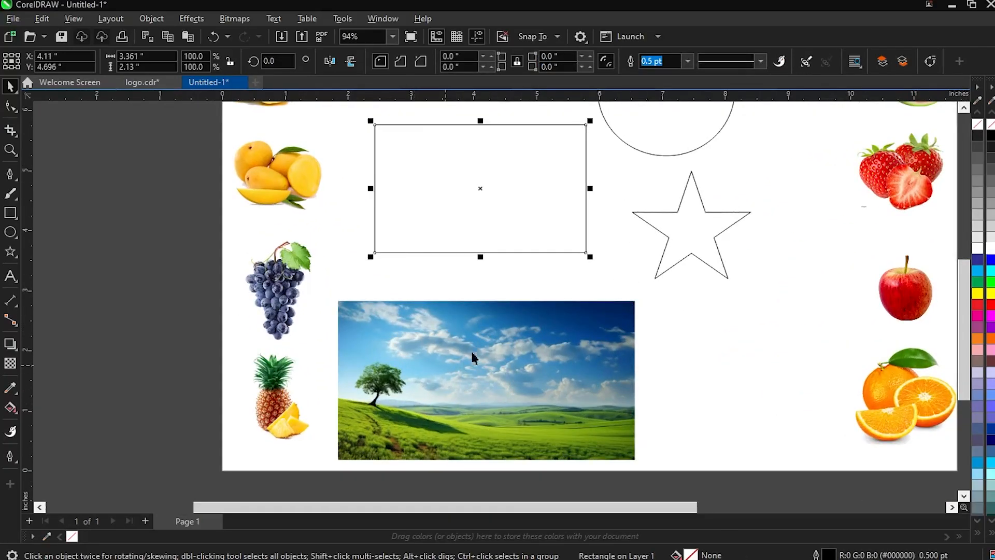
click(501, 341)
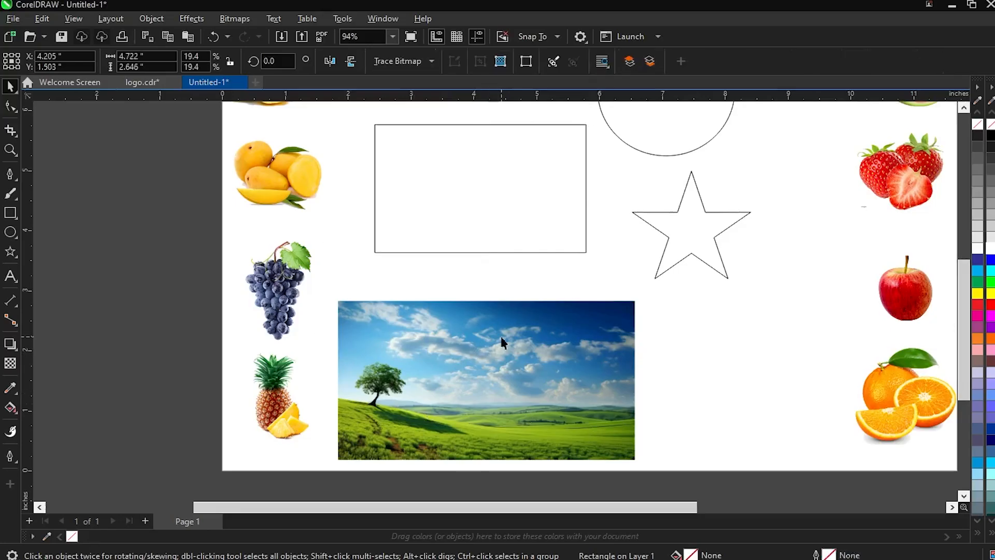
drag(501, 340, 501, 319)
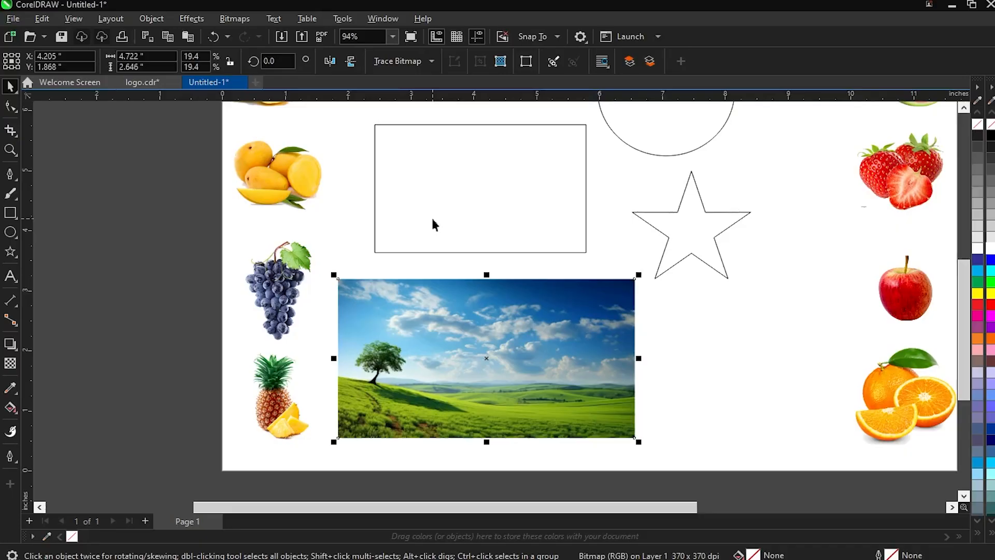
Set the rectangle's size to 3 inches wide and 2 inches high
drag(365, 116, 599, 274)
double_click(136, 56)
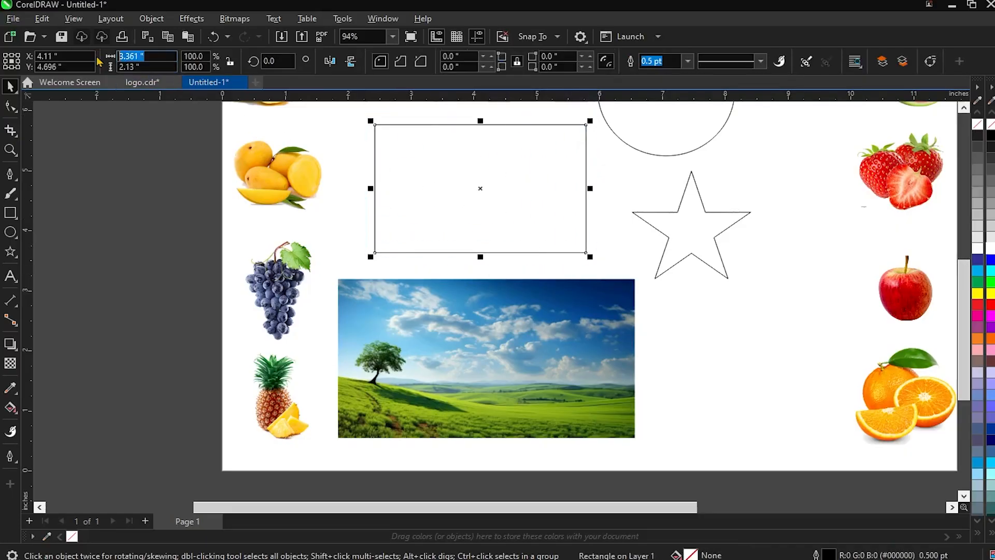
text(3)
key(Tab)
text(2)
key(Return)
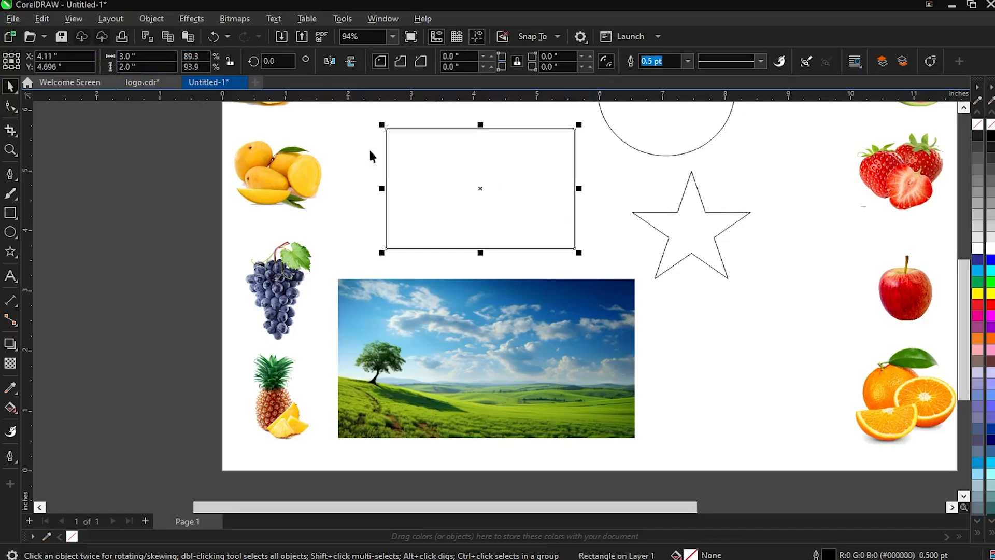
Move the rectangle down close to the landscape photo and shift the photo slightly down and left
scroll(477, 204, up, 1)
drag(488, 178, 476, 210)
scroll(476, 209, down, 1)
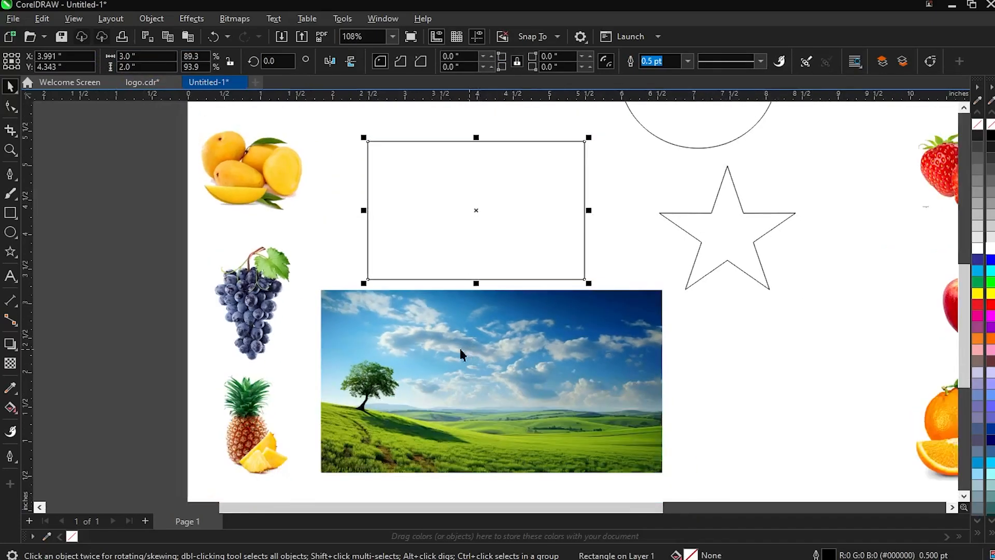
click(534, 386)
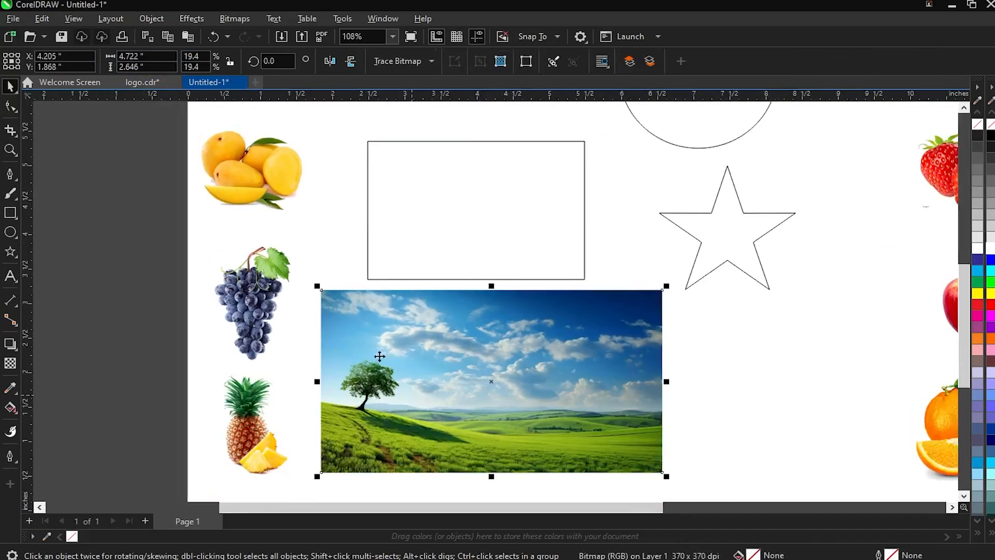
mouse_move(524, 352)
mouse_down()
mouse_move(525, 334)
mouse_move(515, 362)
mouse_up()
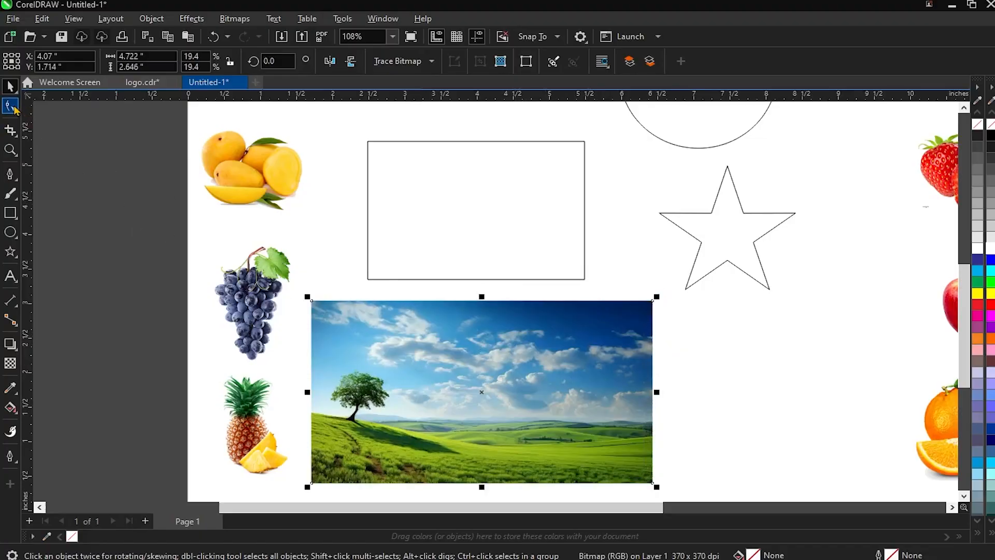
Place the landscape photo inside the rectangle with PowerClip Inside
right_click(514, 347)
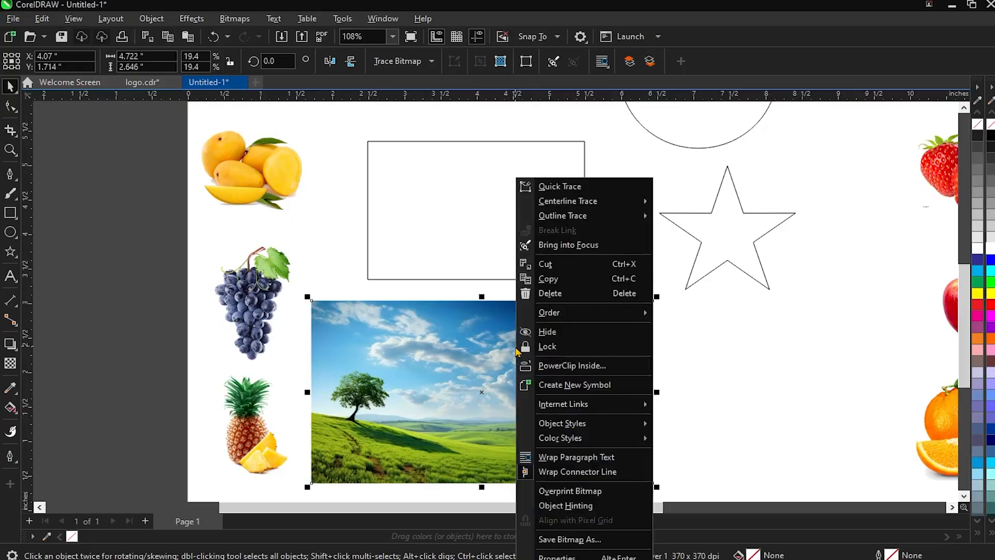
click(419, 349)
right_click(419, 348)
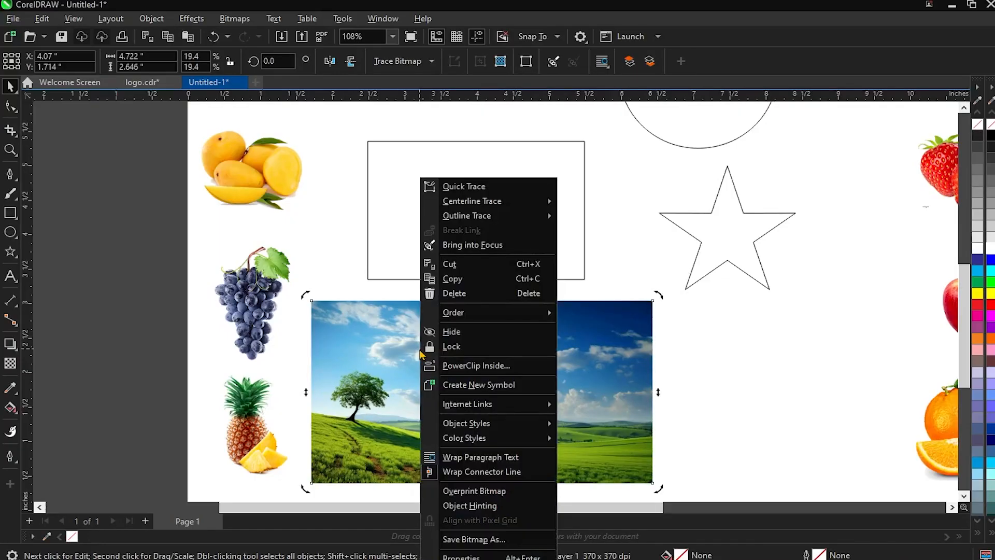
click(493, 365)
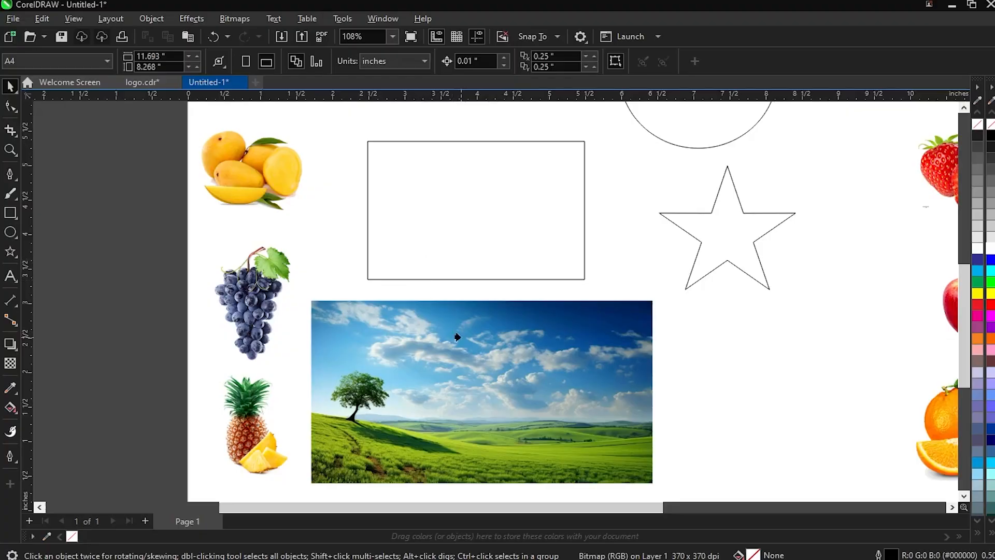
click(468, 149)
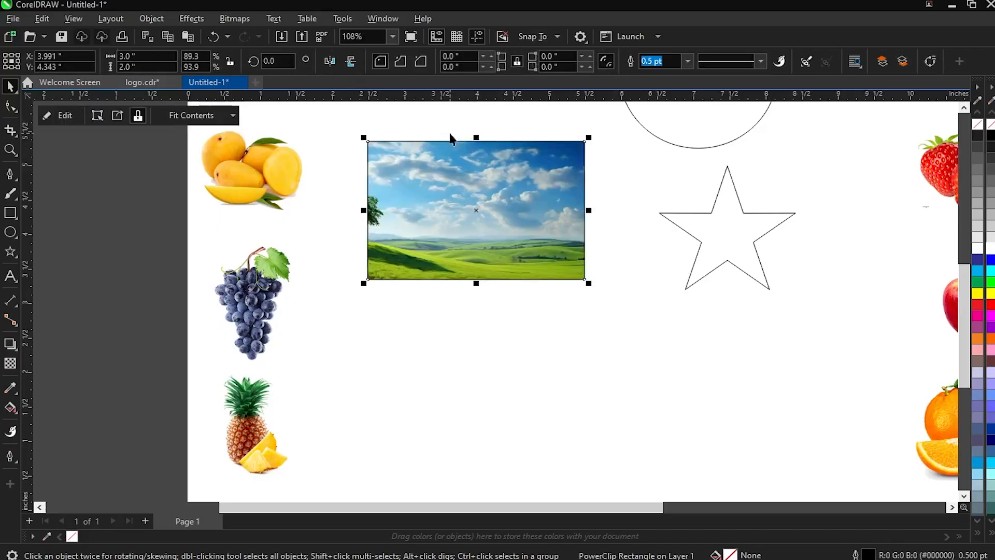
Undo the PowerClip of the landscape photo in the rectangle and clear the selection
click(464, 118)
click(462, 206)
click(466, 316)
key(ctrl+z)
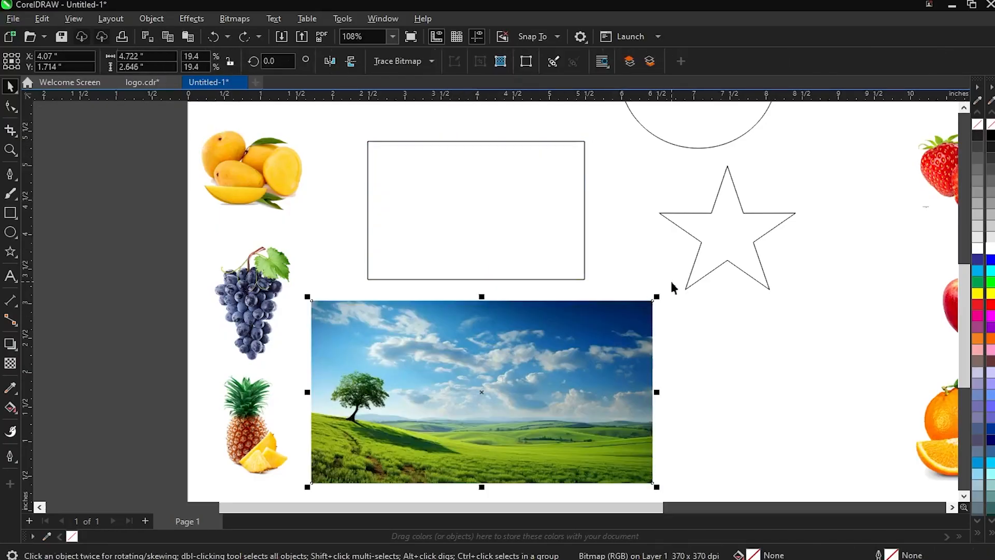
click(669, 282)
Place the landscape photo inside the circle with PowerClip Inside and clear the selection
scroll(565, 321, down, 2)
scroll(550, 350, down, 1)
scroll(602, 233, up, 5)
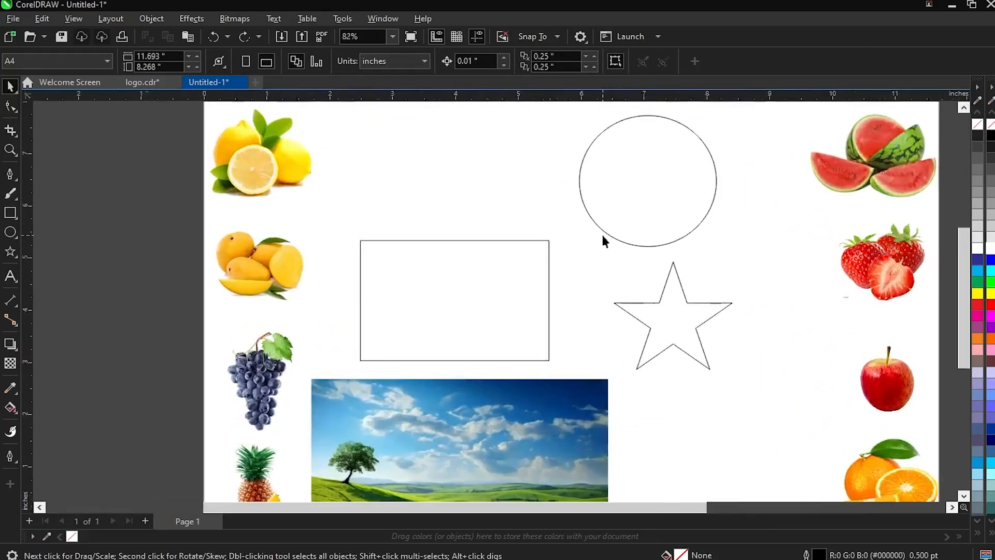
scroll(601, 233, down, 5)
scroll(586, 362, up, 2)
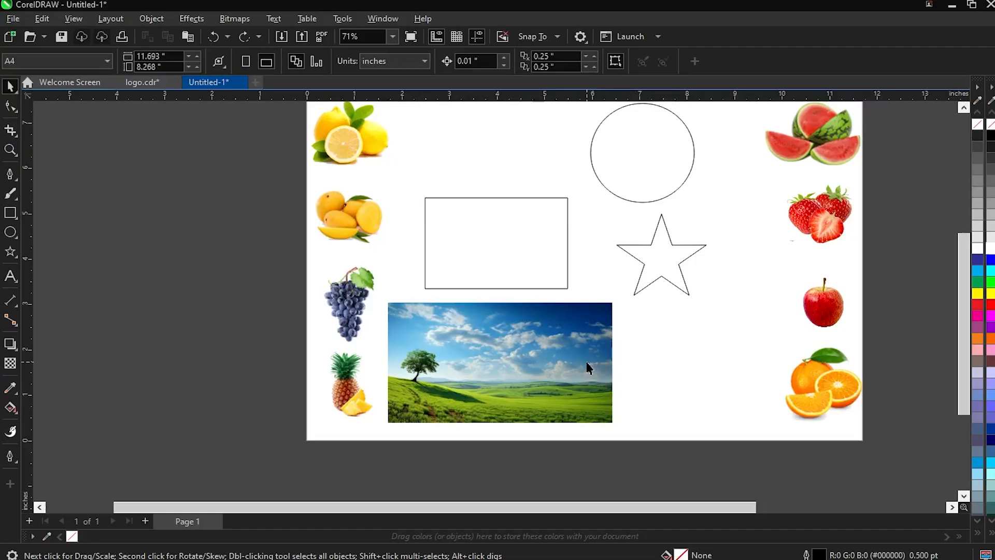
click(587, 363)
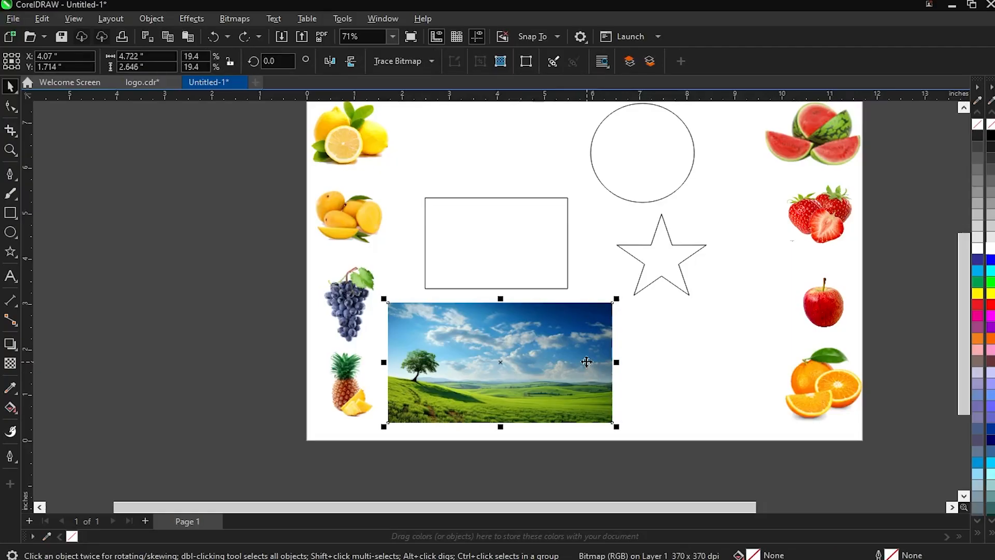
right_click(571, 357)
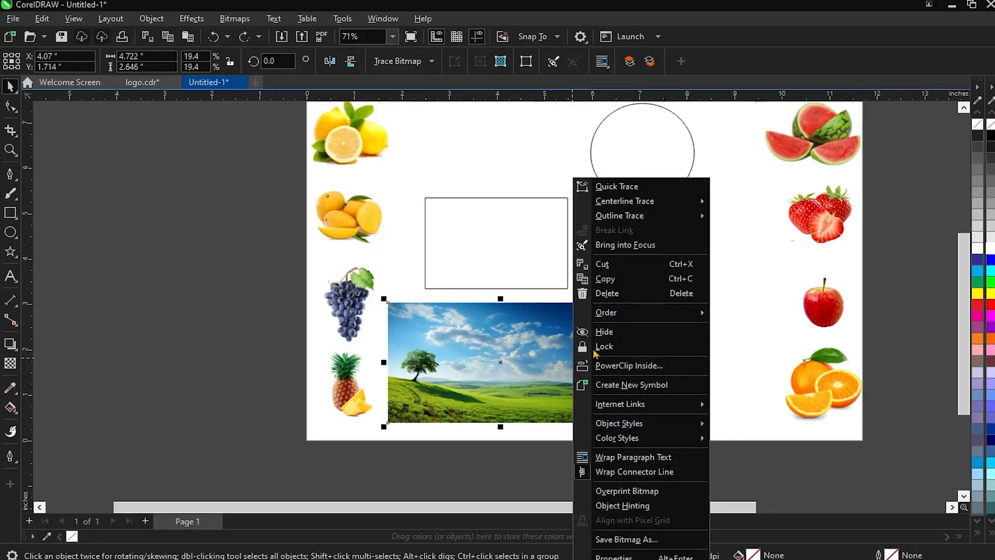
click(645, 368)
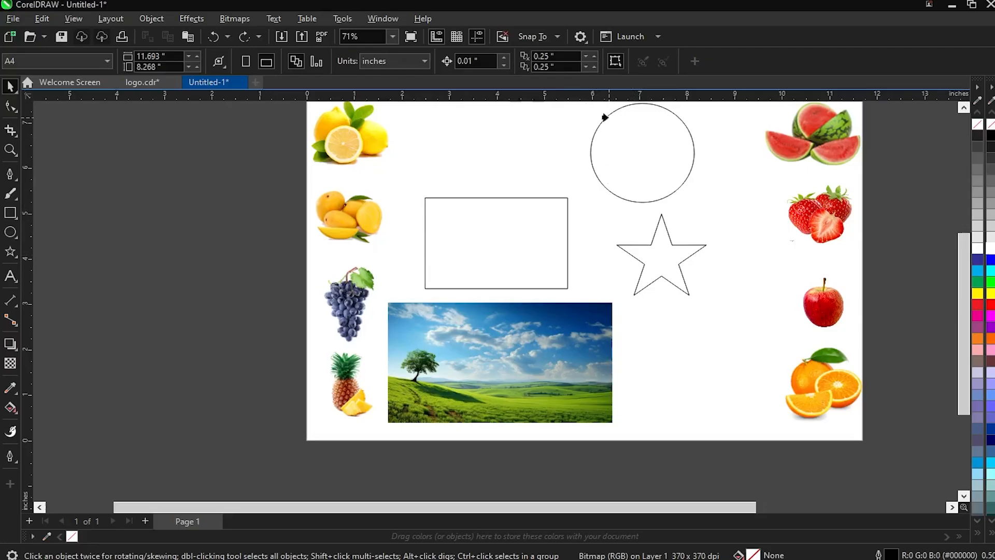
click(605, 117)
scroll(545, 210, down, 2)
scroll(545, 209, up, 3)
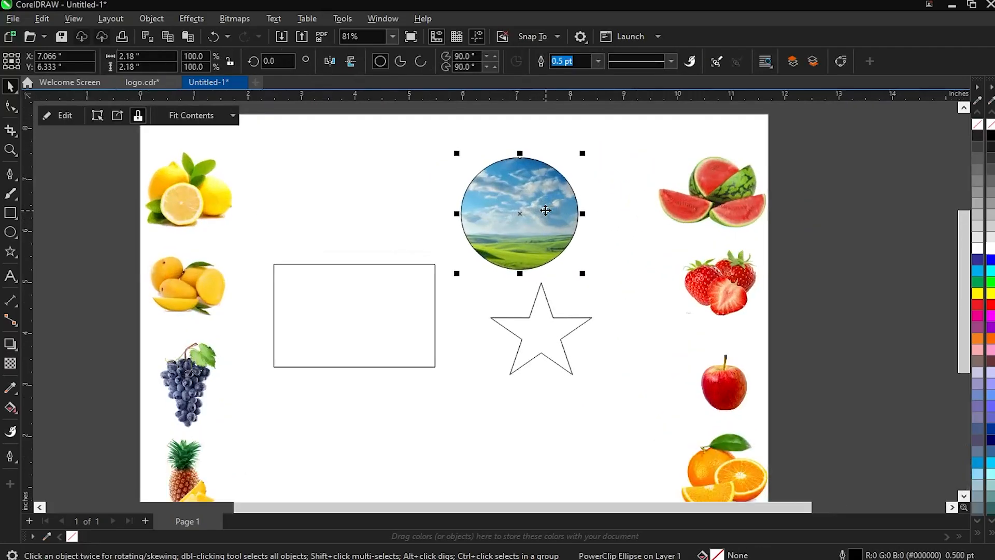
click(340, 177)
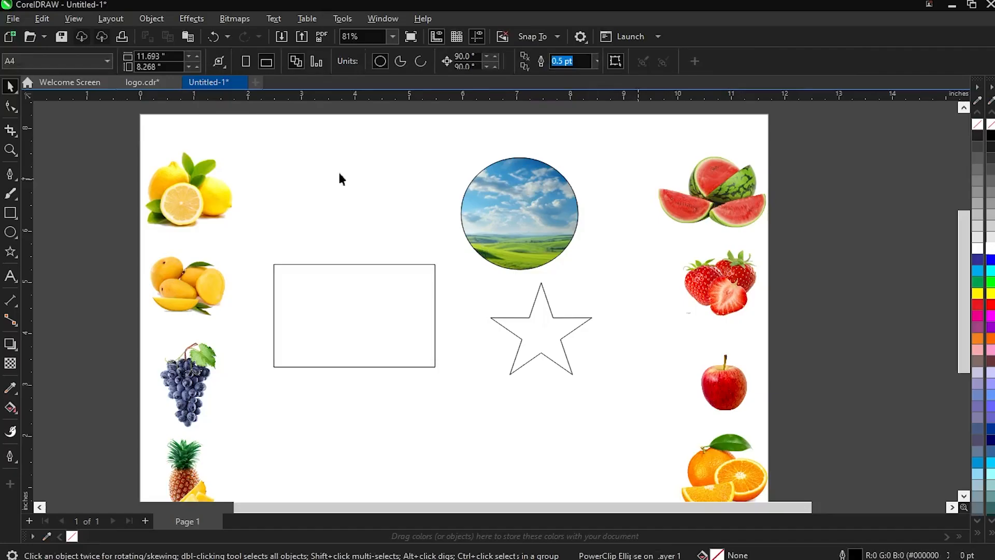
click(559, 197)
click(628, 161)
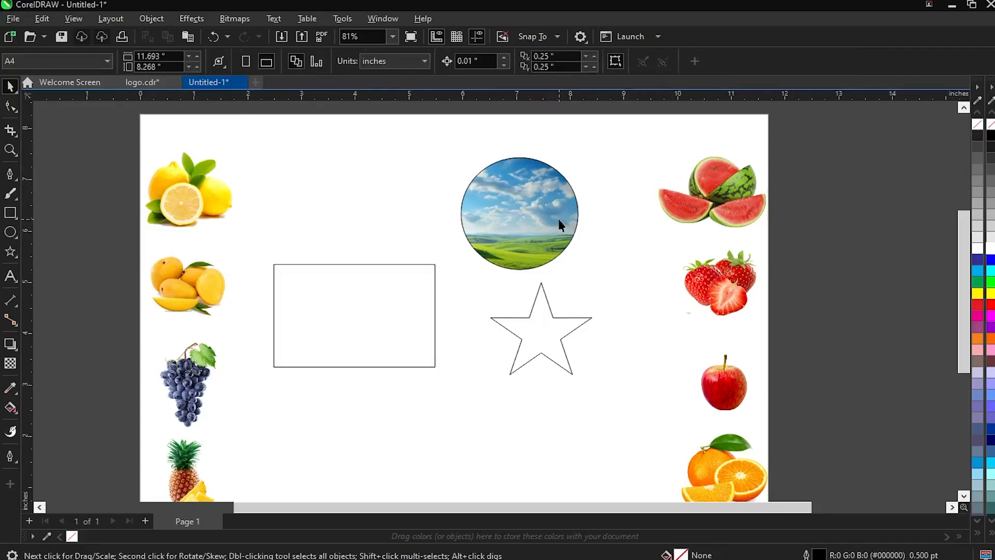
Undo the PowerClip of the landscape photo in the circle
click(559, 220)
key(ctrl+z)
scroll(558, 222, down, 4)
scroll(495, 322, up, 3)
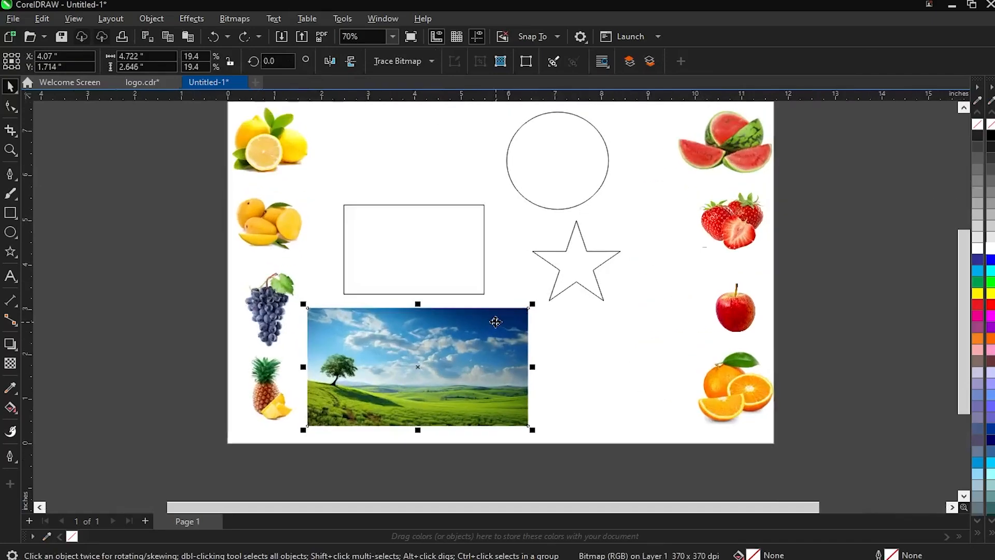
Try placing the landscape photo inside the star with PowerClip Inside and undo it
right_click(490, 331)
click(639, 310)
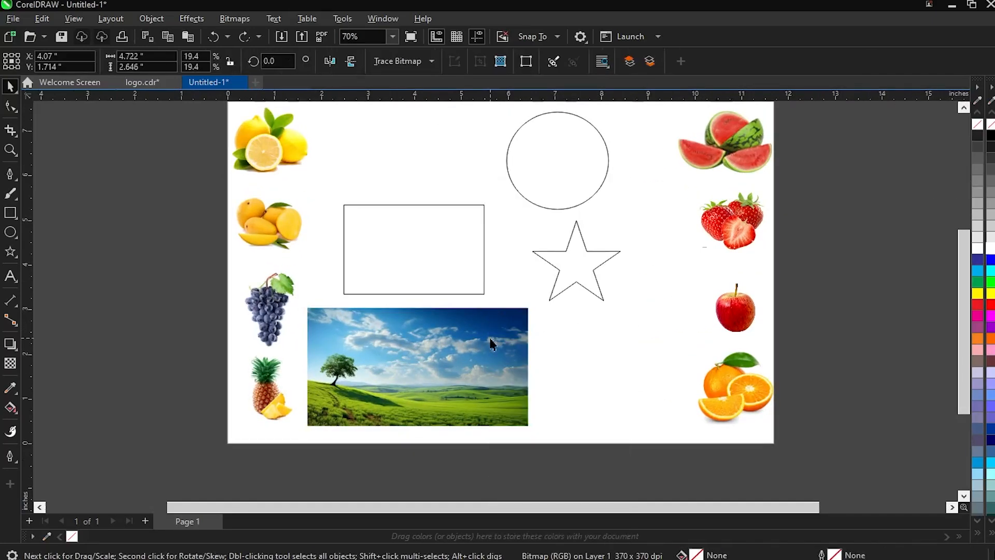
right_click(492, 344)
click(551, 362)
click(559, 261)
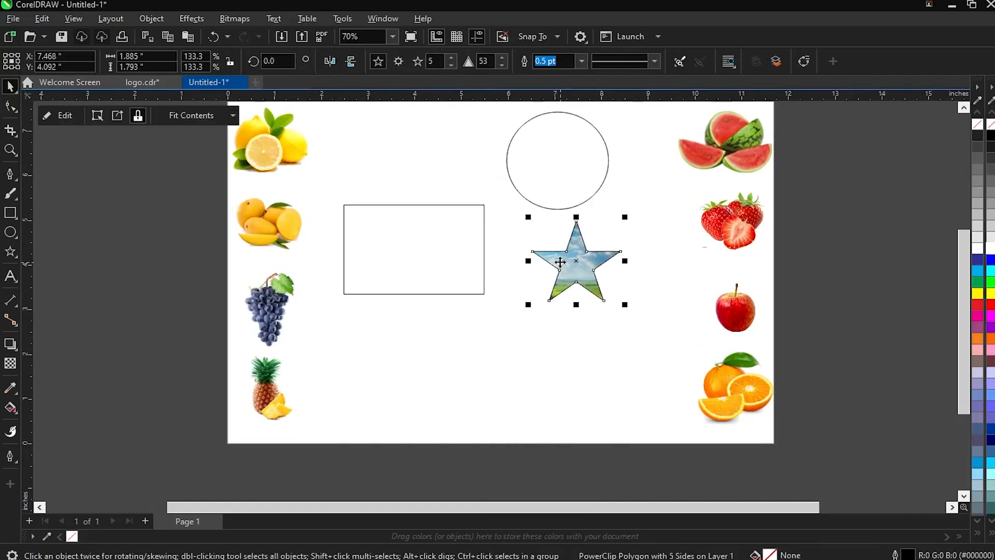
key(ctrl+z)
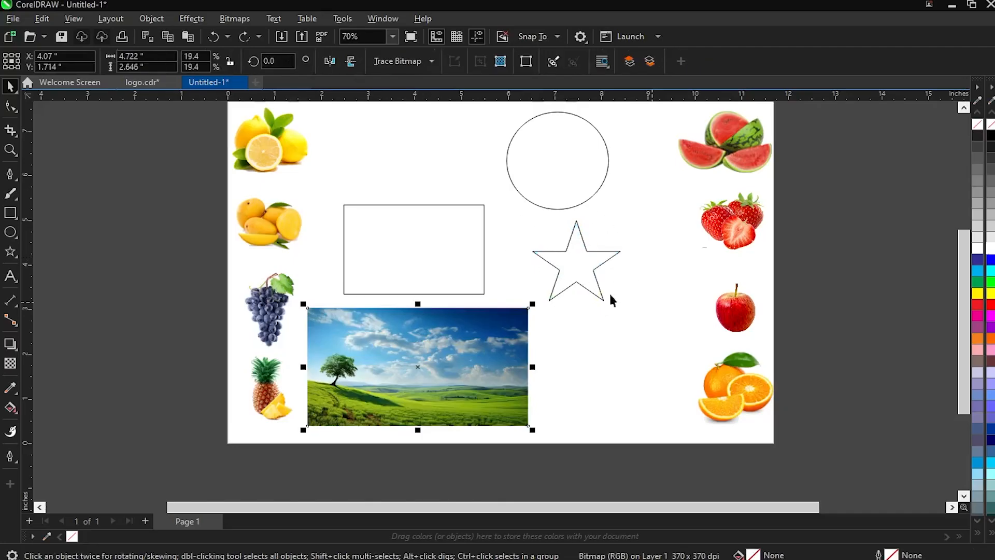
Place the landscape photo inside the rectangle with PowerClip Inside and clear the selection
right_click(412, 331)
click(458, 364)
click(448, 293)
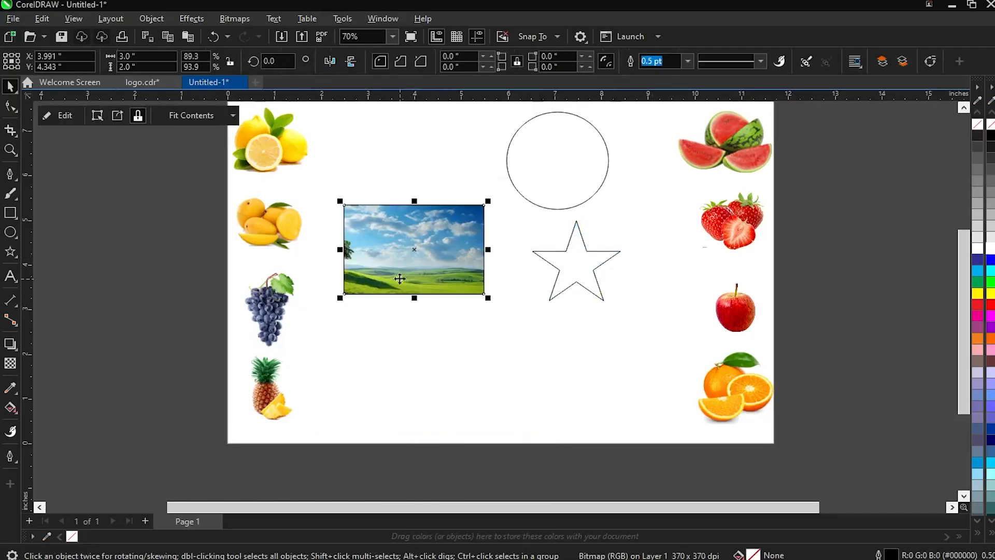
click(470, 310)
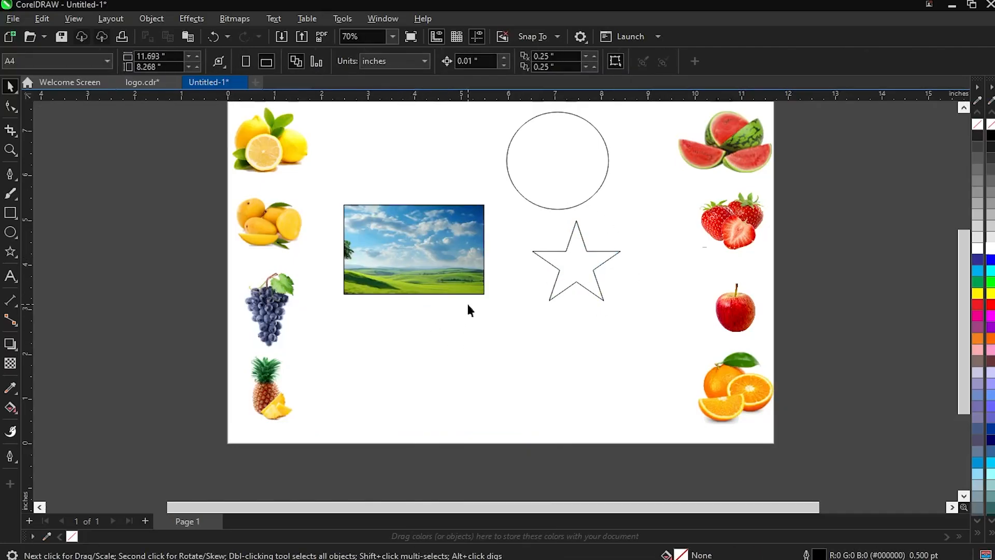
Undo the rectangle's PowerClip, shift the loose photo slightly, and restore the photo inside the rectangle
scroll(340, 284, up, 2)
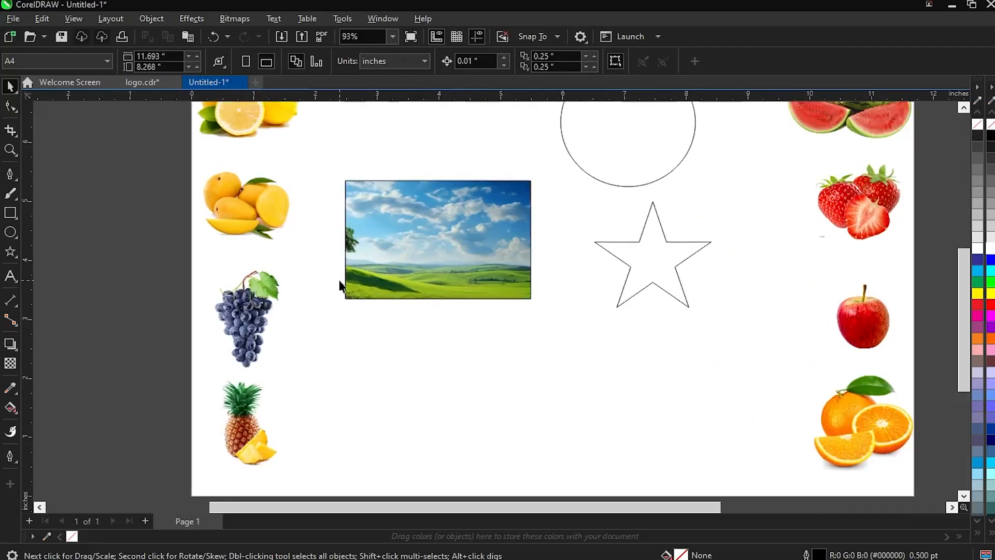
click(417, 204)
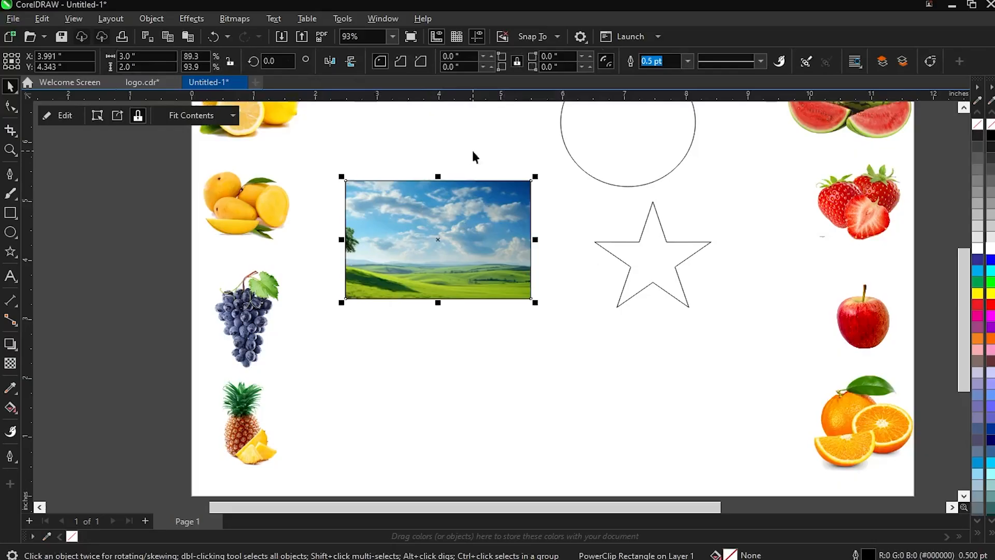
key(ctrl+z)
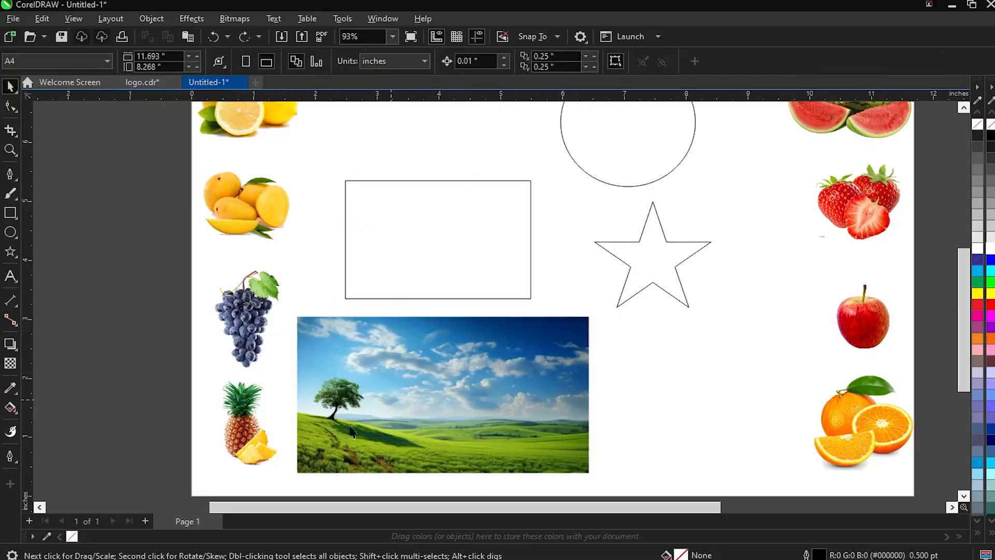
drag(440, 436, 449, 427)
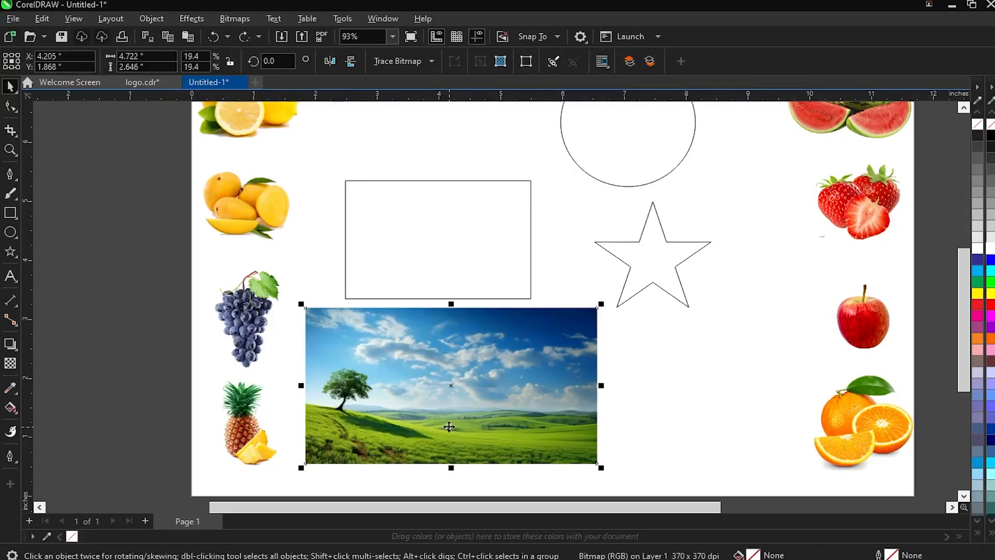
key(ctrl+shift+z)
key(ctrl+shift+z)
click(574, 415)
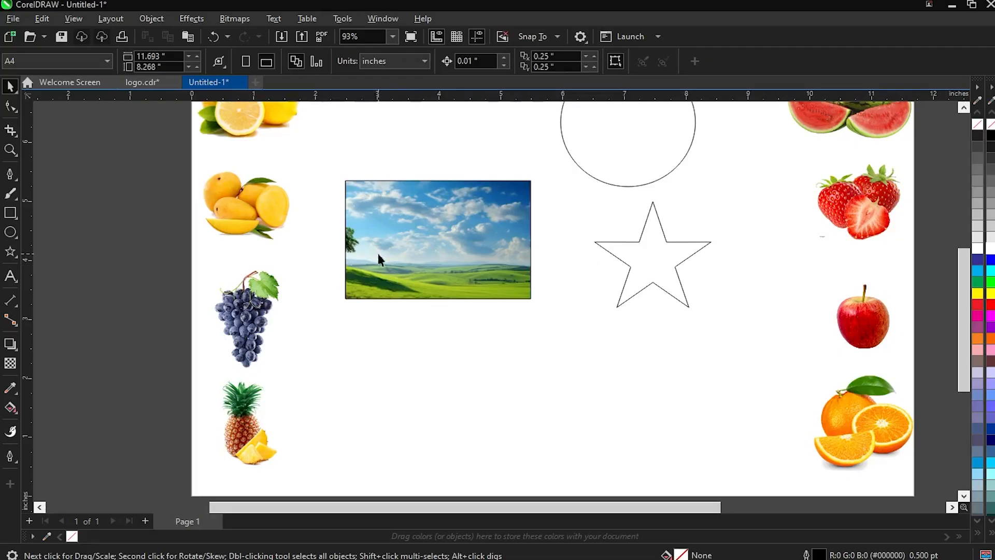
Select the photo-filled rectangle and switch the lock on its PowerClip contents off and on again
drag(323, 141, 568, 339)
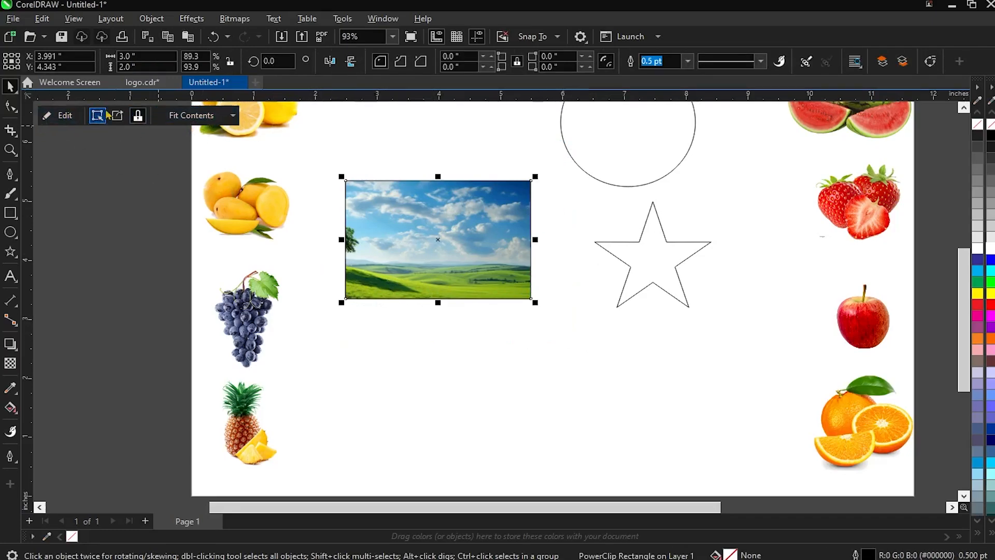
click(211, 120)
click(221, 121)
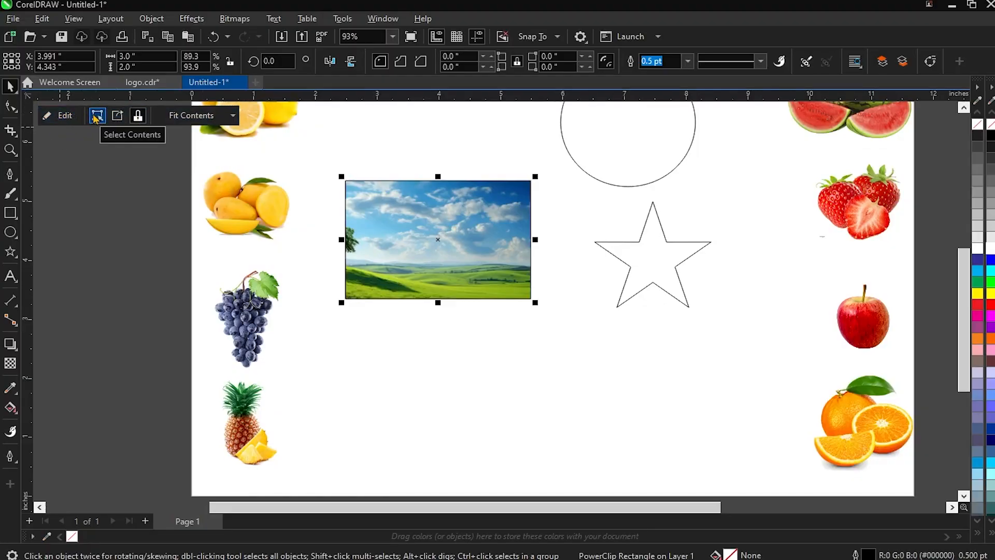
click(133, 119)
click(412, 211)
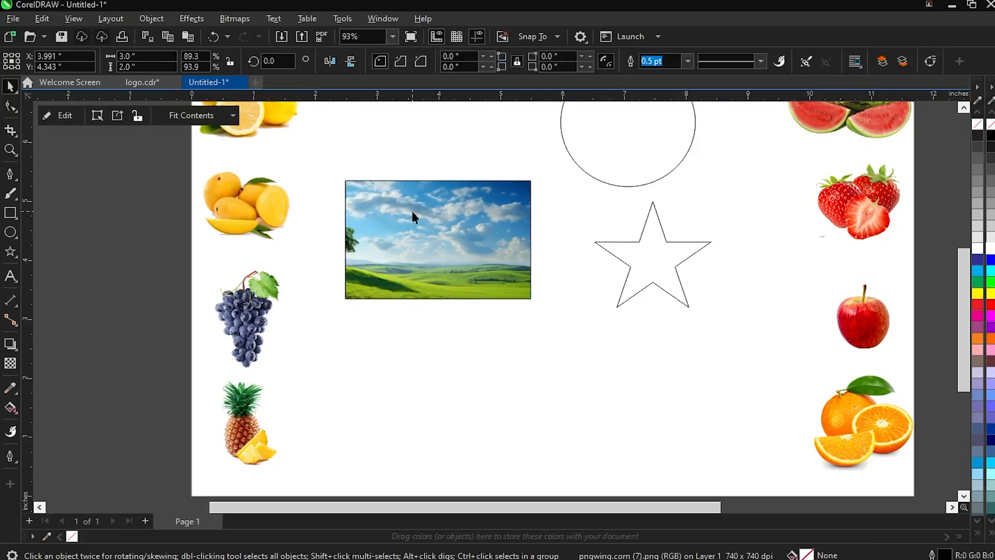
click(137, 116)
scroll(387, 204, up, 2)
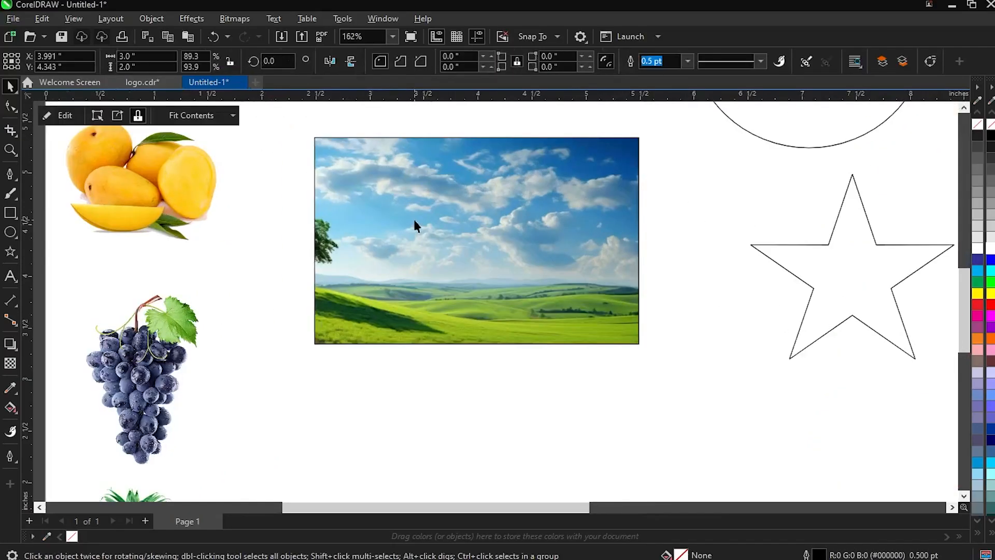
Select the photo-filled rectangle and open its PowerClip contents for editing
click(415, 222)
scroll(469, 212, down, 3)
scroll(456, 183, up, 2)
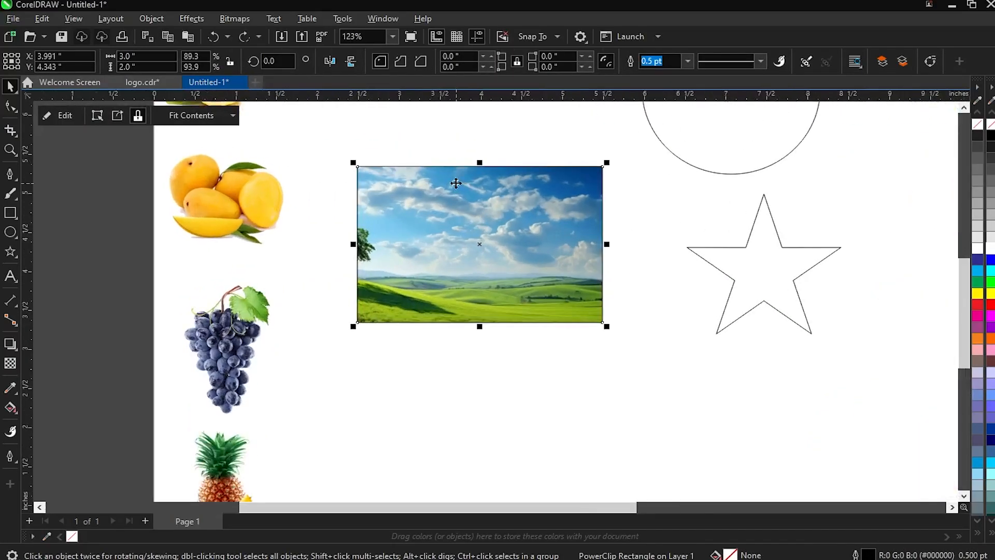
click(471, 139)
click(493, 223)
click(65, 115)
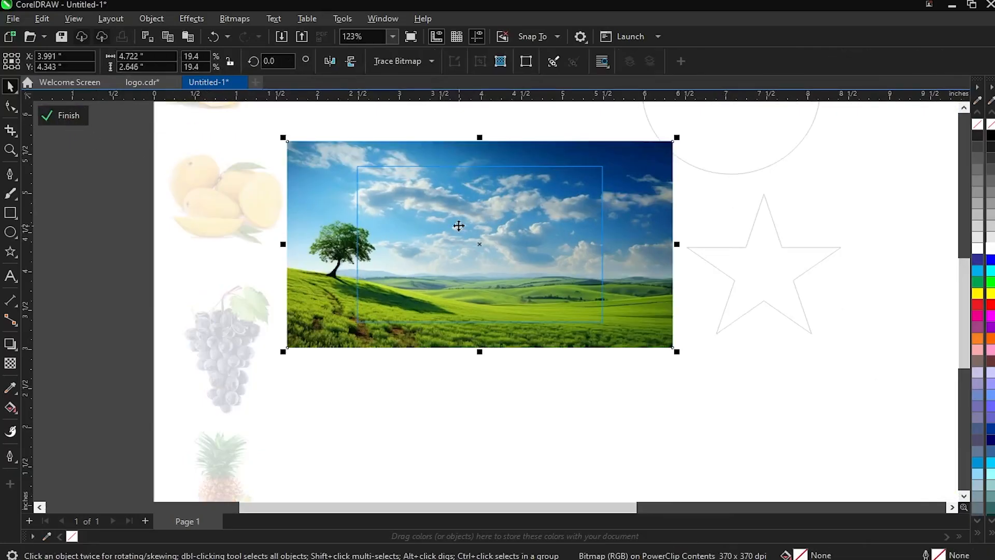
Try moving the photo upward within the rectangle's PowerClip frame and undo the move
scroll(523, 181, down, 2)
scroll(524, 182, up, 2)
scroll(538, 197, down, 3)
scroll(548, 206, up, 2)
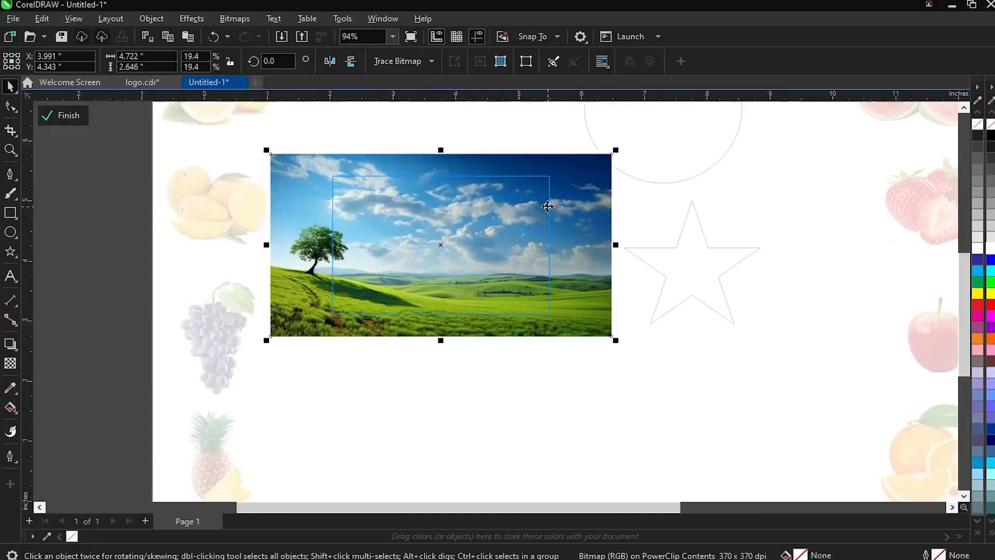
scroll(575, 212, down, 3)
scroll(580, 215, up, 2)
scroll(539, 243, down, 1)
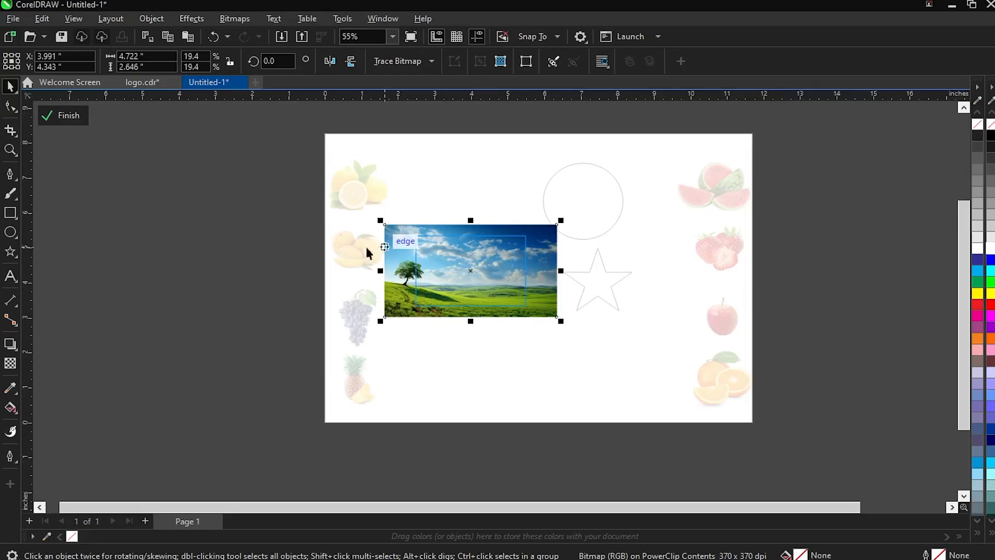
click(341, 211)
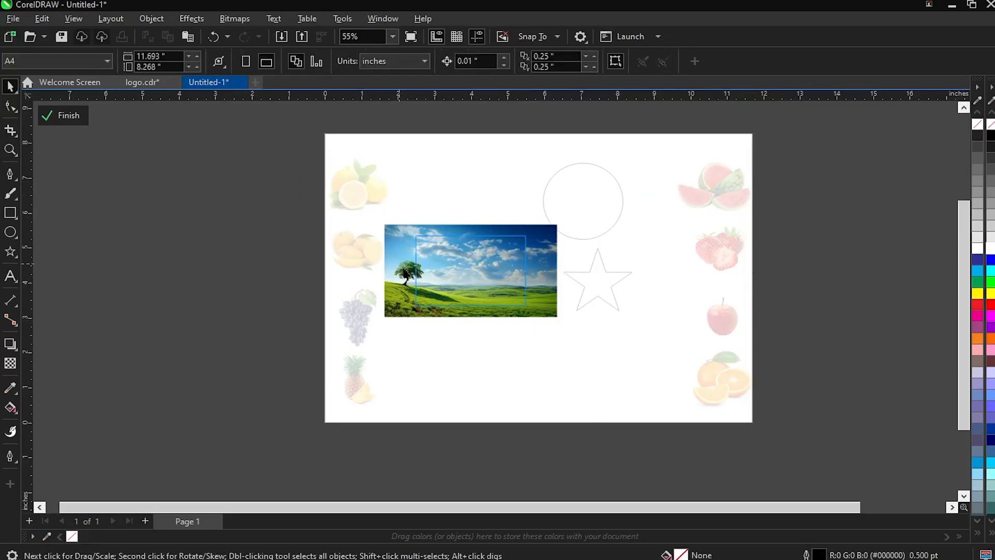
scroll(448, 259, up, 2)
scroll(601, 227, up, 2)
click(620, 221)
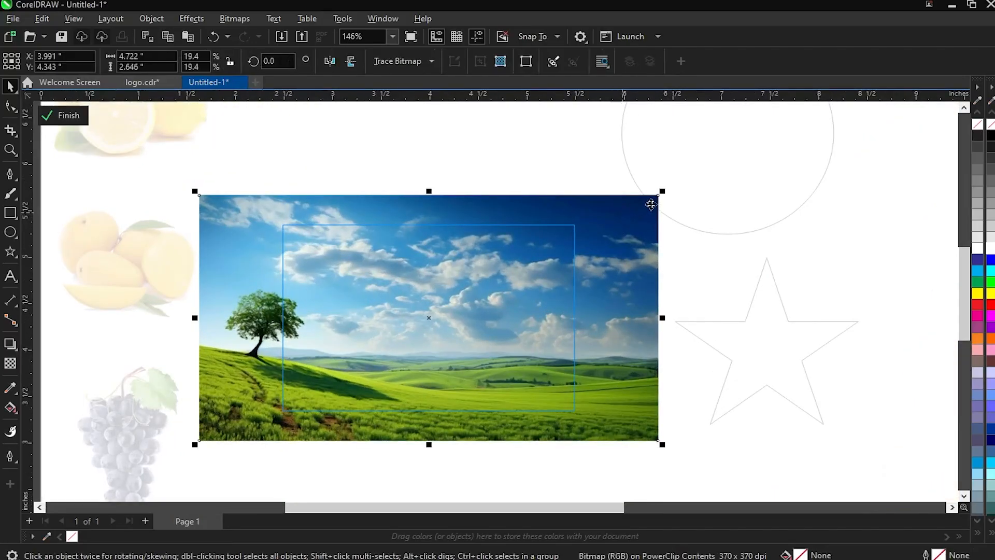
drag(605, 228, 608, 178)
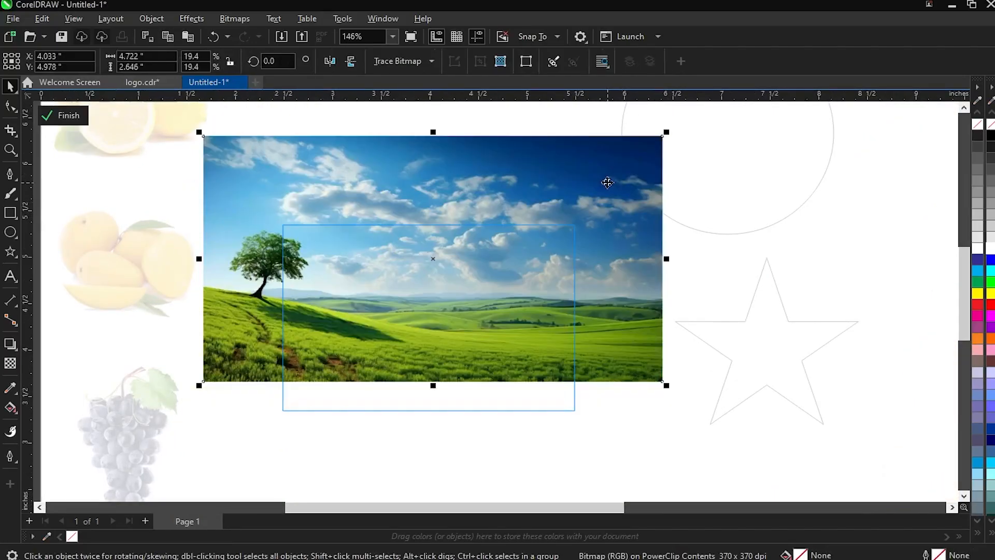
key(ctrl+z)
scroll(606, 184, down, 2)
scroll(584, 202, up, 2)
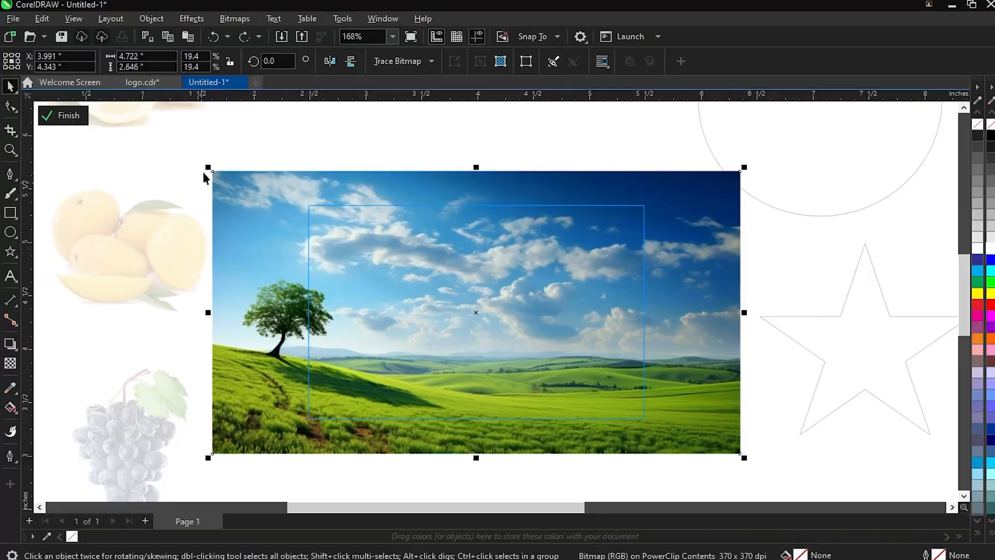
Resize the photo to about 3.57 by 2.28 inches, centred slightly right of the frame's middle, and finish editing the PowerClip contents
drag(207, 167, 392, 265)
drag(528, 307, 443, 256)
drag(476, 396, 472, 418)
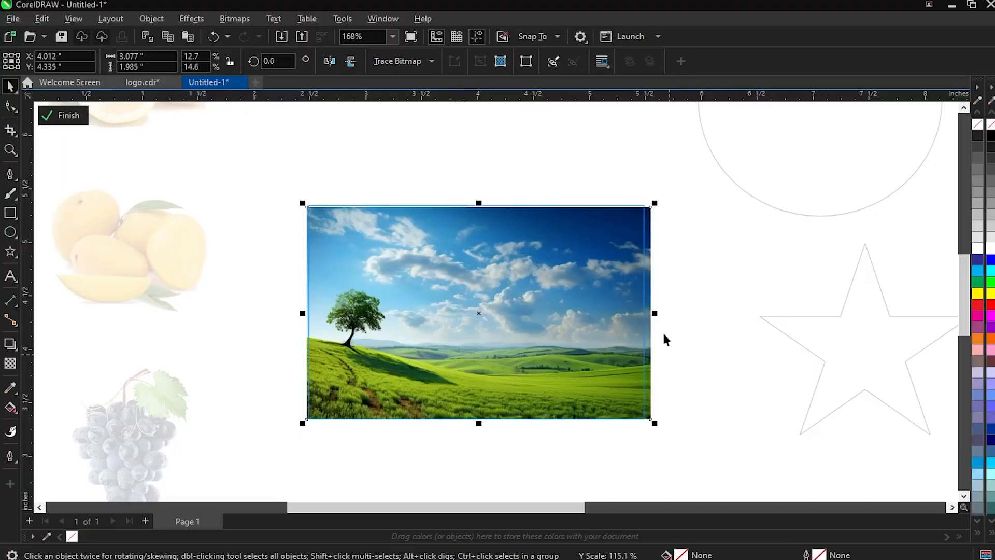
drag(657, 313, 683, 313)
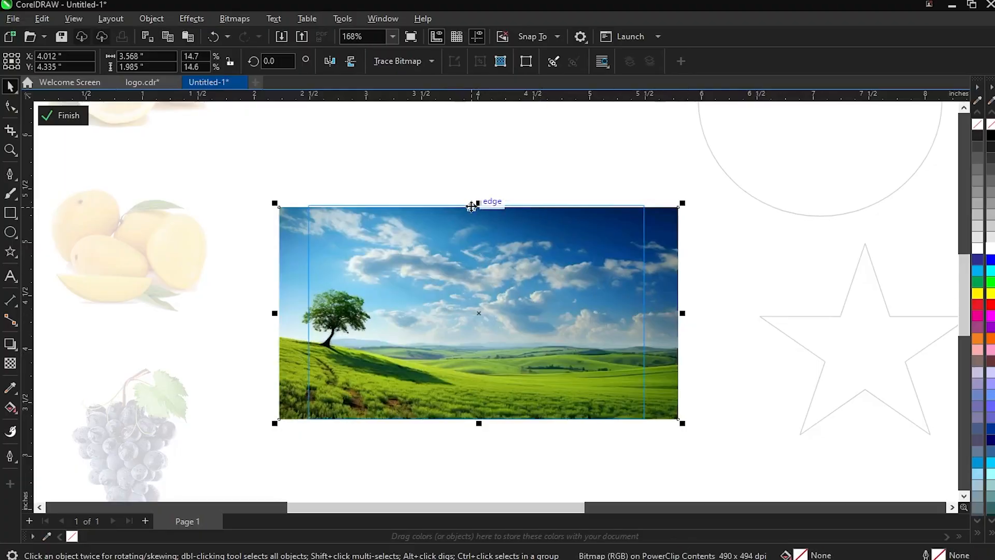
drag(475, 203, 502, 192)
scroll(503, 192, down, 2)
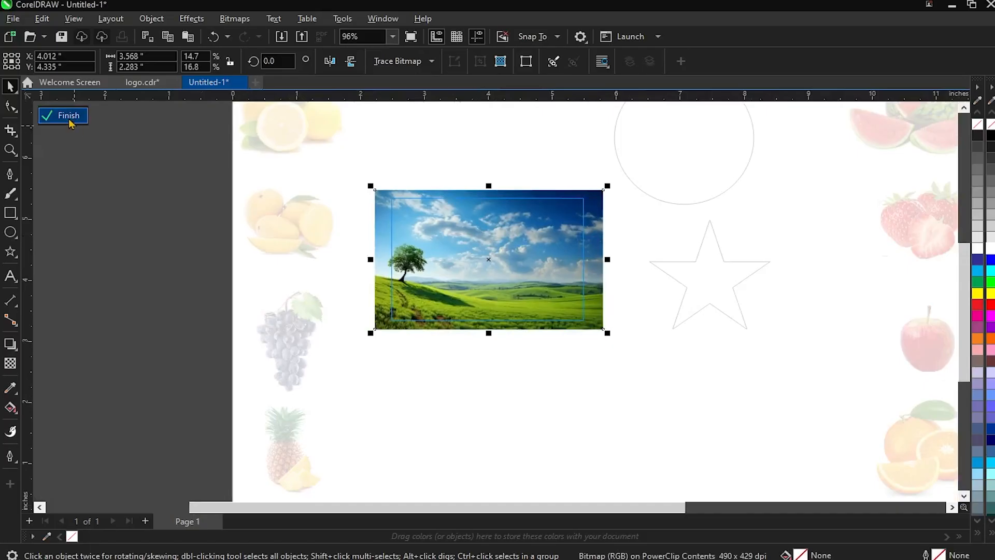
drag(479, 246, 484, 246)
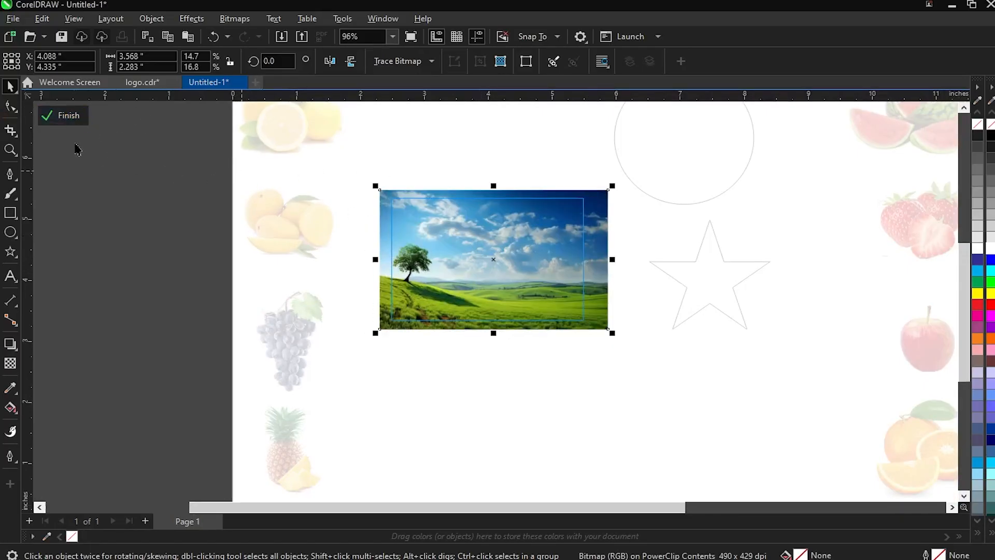
click(75, 125)
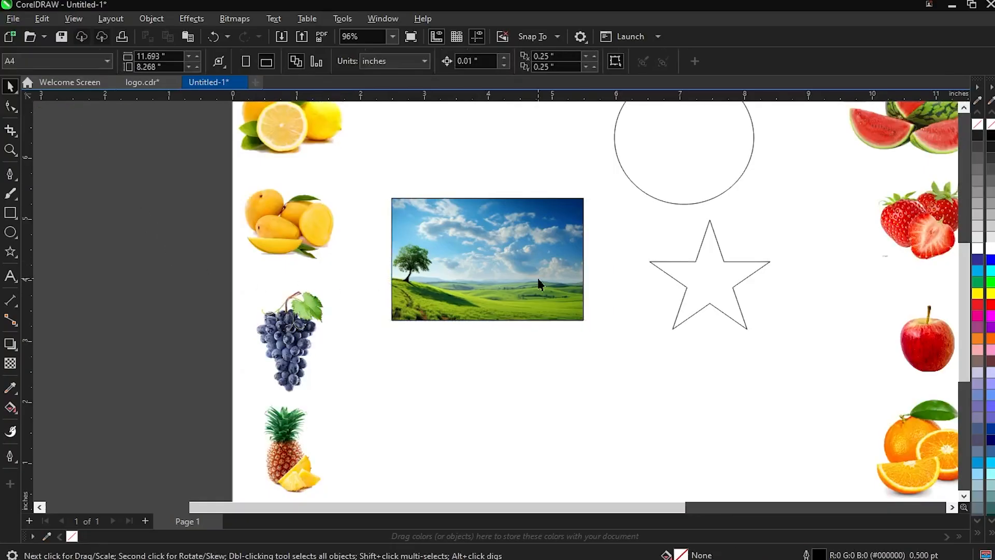
Move the photo-filled rectangle straight up to about Y 5.83 inches and clear the selection
scroll(496, 269, down, 2)
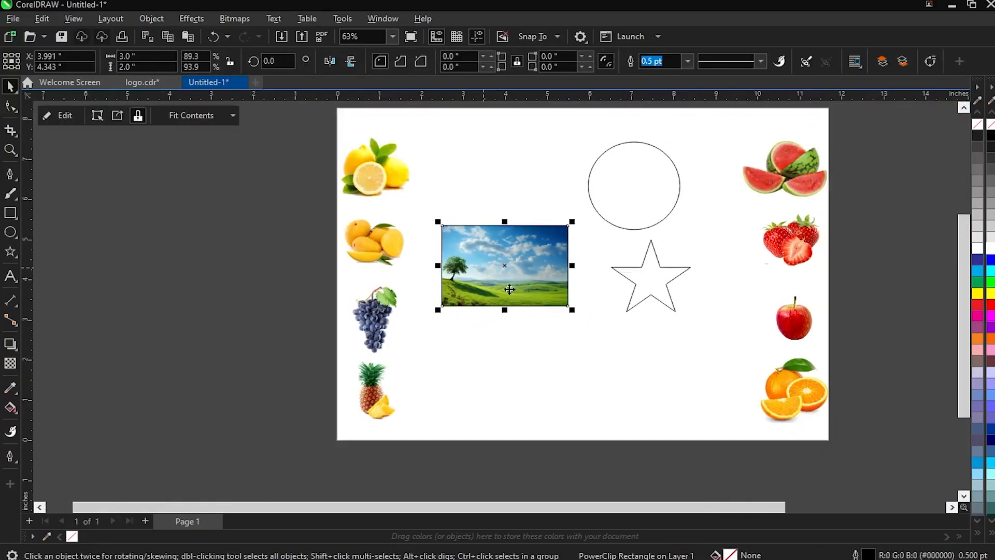
drag(472, 241, 478, 182)
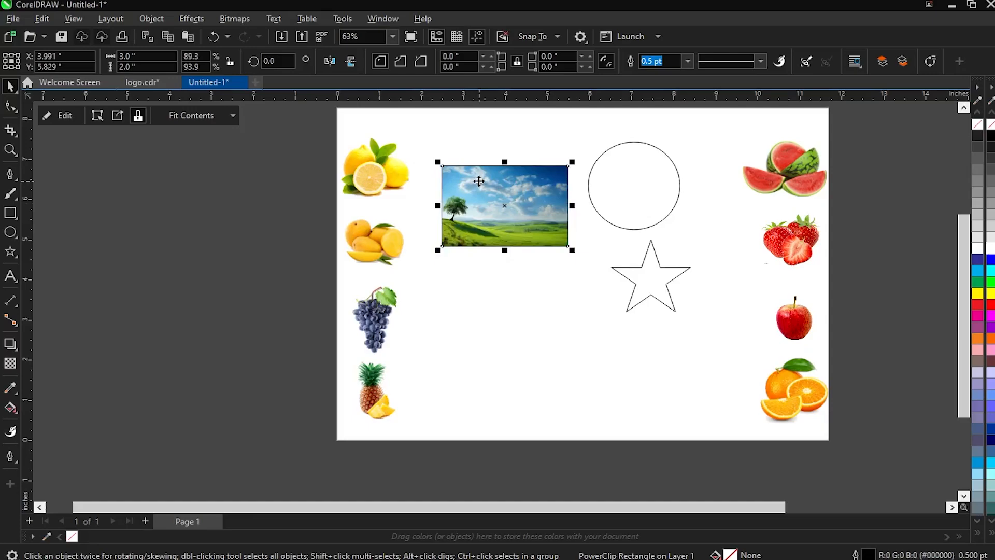
click(481, 118)
Extract the photo from the rectangle's PowerClip and move it below the empty frame, to about Y 2.35 inches
click(503, 204)
click(120, 118)
drag(490, 175, 495, 315)
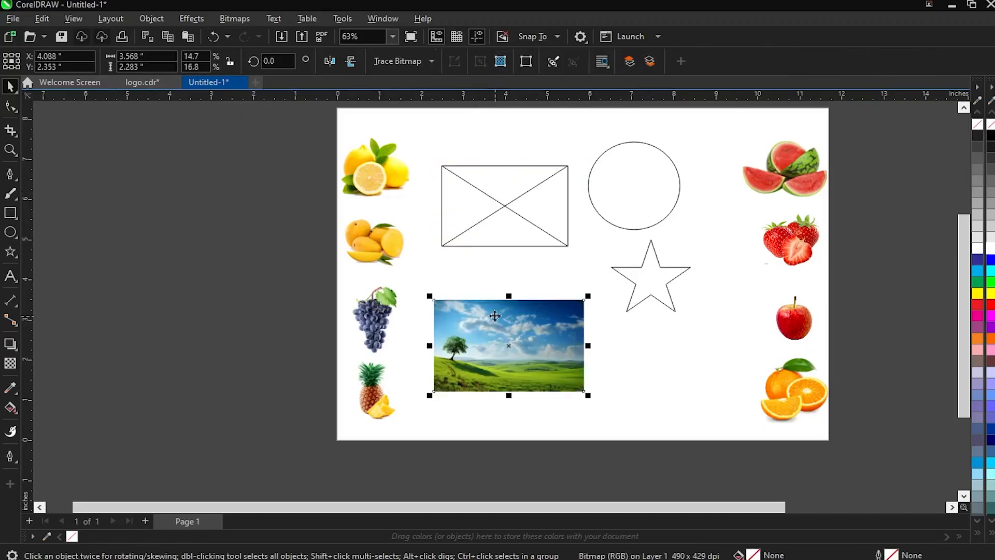
Move the empty PowerClip rectangle down to about X 3.90, Y 5.03 inches, above the landscape photo
scroll(530, 222, up, 2)
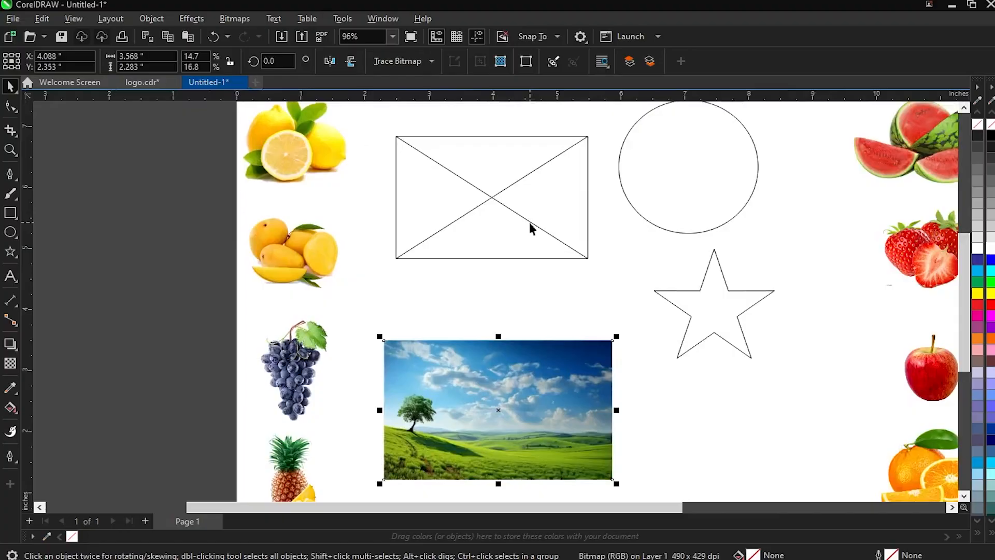
drag(377, 117, 621, 306)
drag(480, 207, 485, 246)
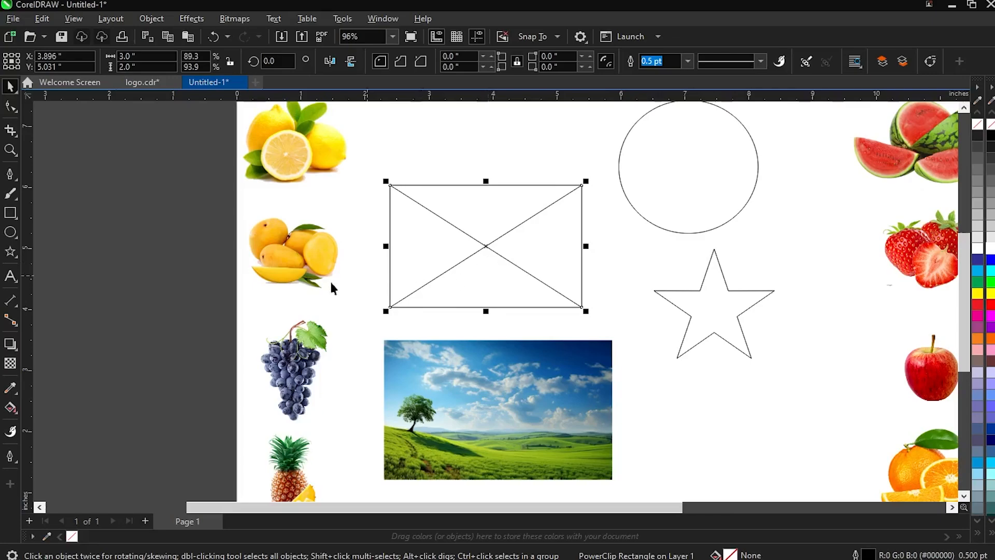
Place the mango image inside the empty PowerClip rectangle
drag(332, 289, 473, 258)
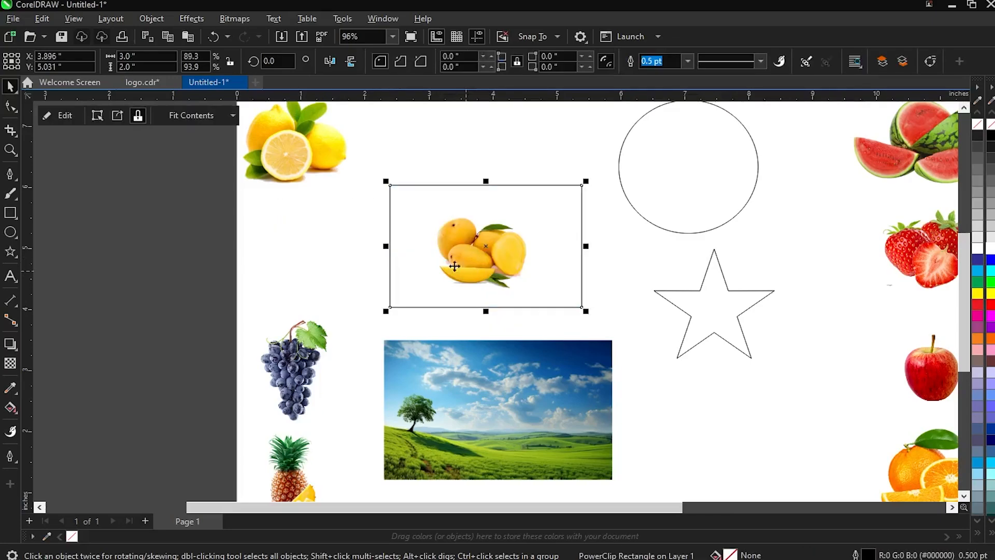
scroll(487, 254, up, 2)
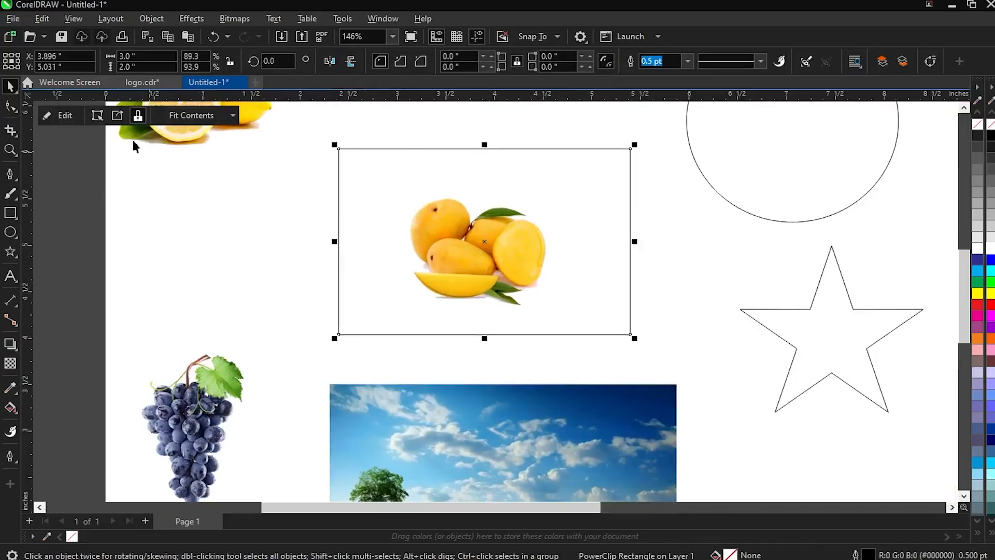
Undo the placement of the mango image inside the rectangle's PowerClip frame after briefly opening its contents for editing
click(56, 115)
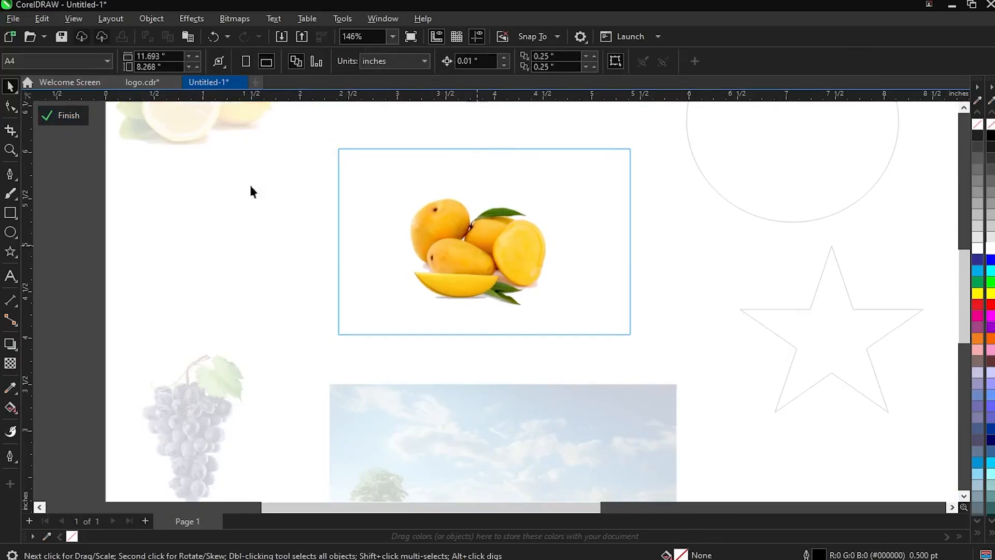
click(72, 119)
key(ctrl+z)
scroll(577, 268, down, 2)
key(ctrl+z)
key(ctrl+z)
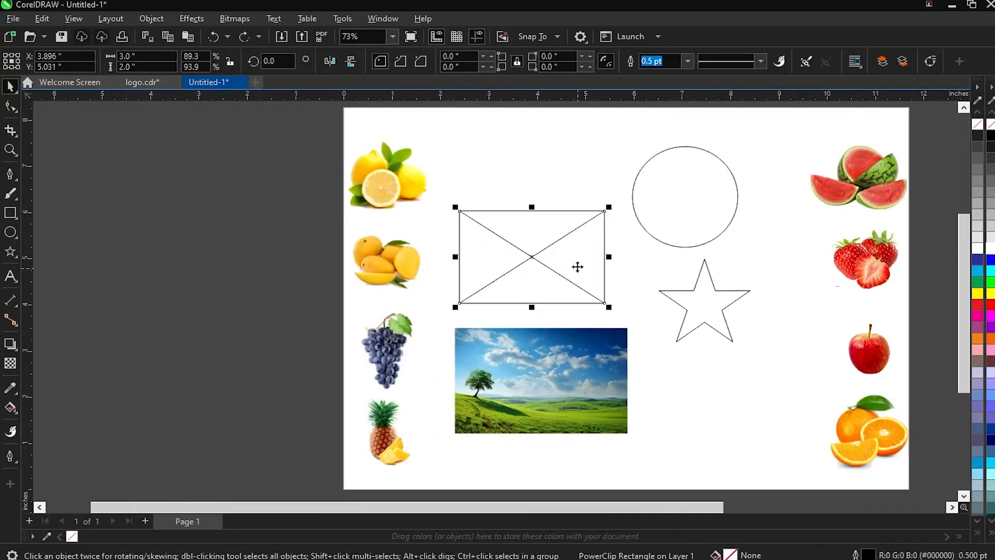
Remove the PowerClip frame type from the empty rectangle above the landscape photo
click(505, 163)
scroll(513, 252, up, 2)
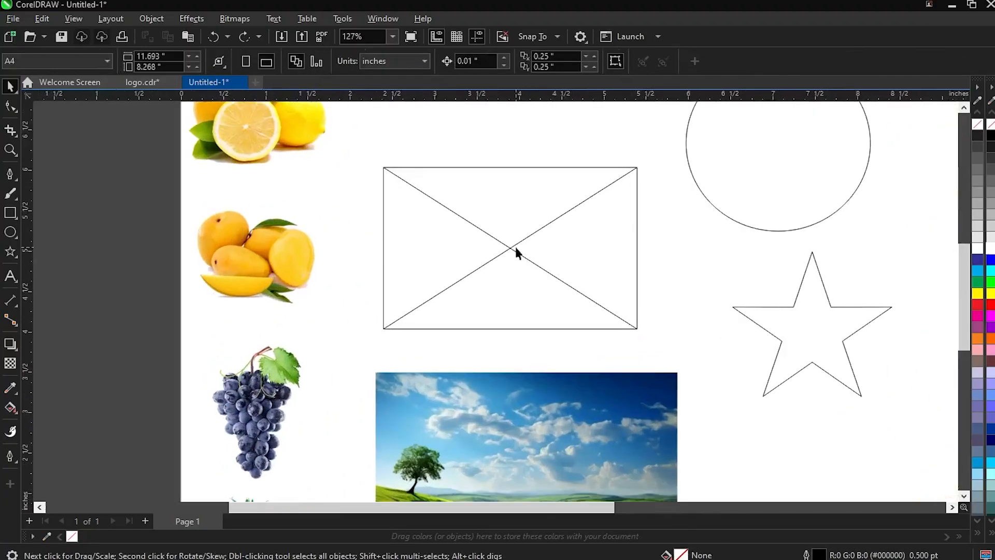
right_click(508, 244)
click(489, 234)
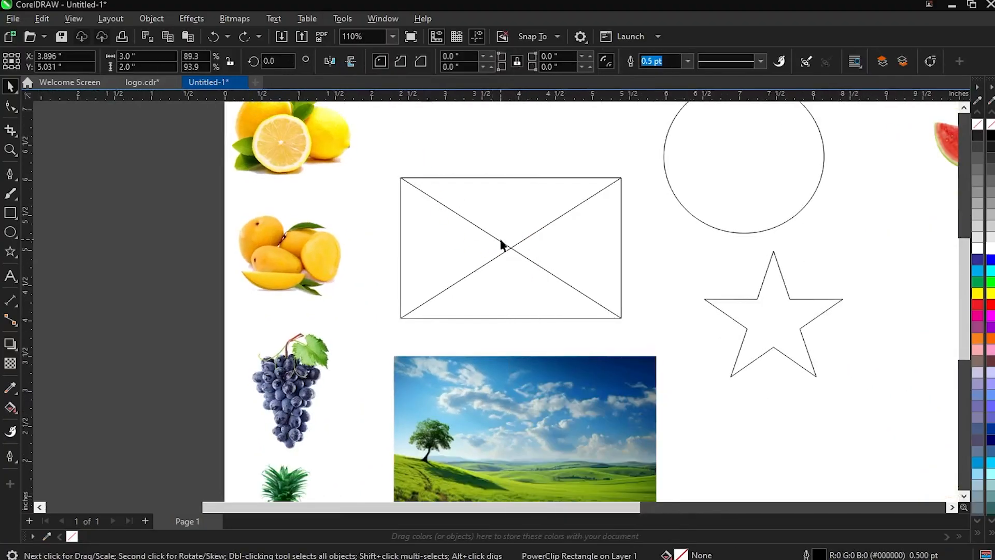
right_click(502, 244)
mouse_move(532, 371)
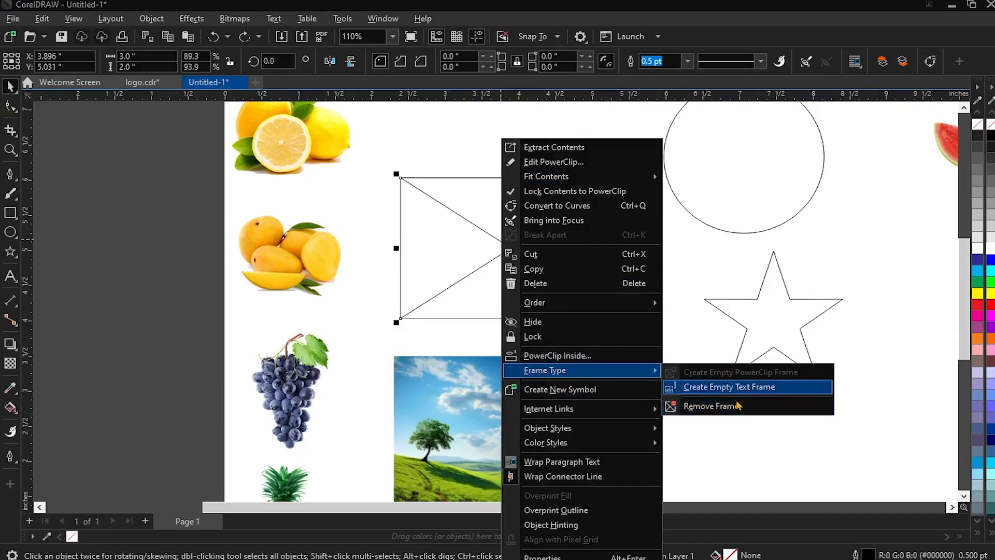
click(695, 407)
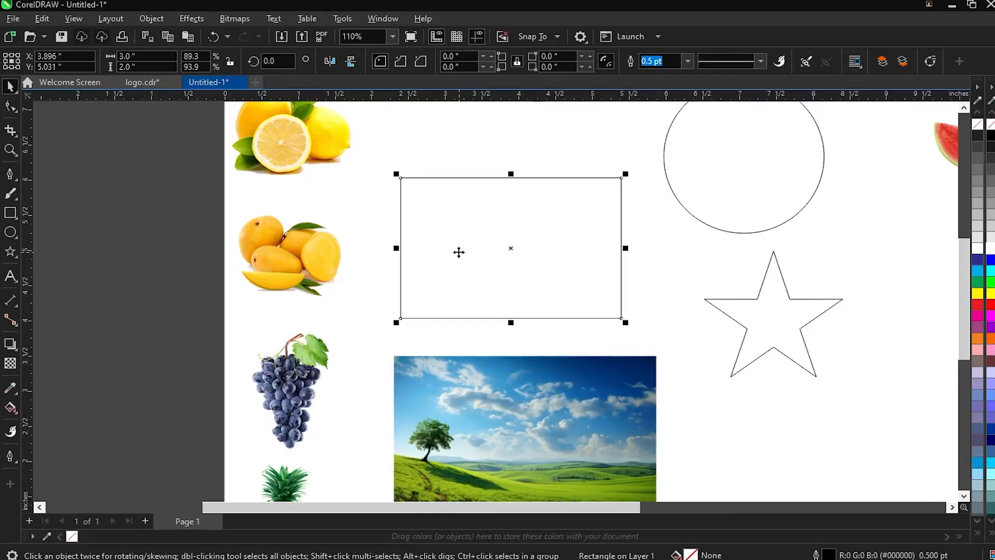
Move the landscape photo slightly to about X 3.82, Y 2.49 inches
mouse_move(497, 399)
mouse_down()
mouse_move(459, 331)
mouse_move(484, 308)
mouse_move(515, 240)
mouse_move(510, 391)
mouse_up()
scroll(510, 228, down, 3)
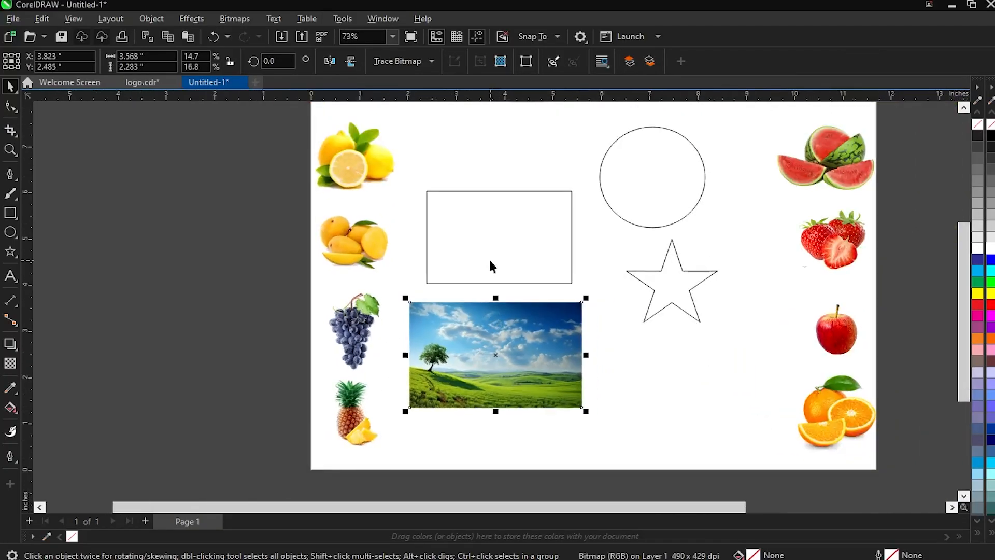
scroll(654, 208, down, 2)
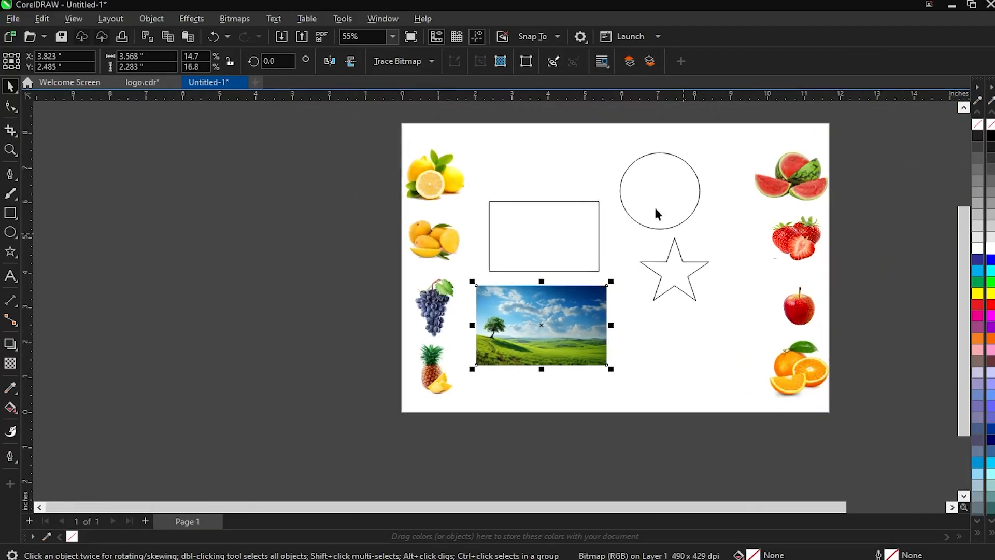
Clear the page's upper middle by moving the circle and star down and the rectangle below the photo, to about Y 0.08 inches
drag(600, 138, 715, 312)
drag(688, 281, 677, 317)
click(566, 270)
drag(542, 237, 533, 400)
scroll(584, 205, up, 1)
Add a first name as artistic text in the cleared upper middle of the page and set its font to Impact
key(F8)
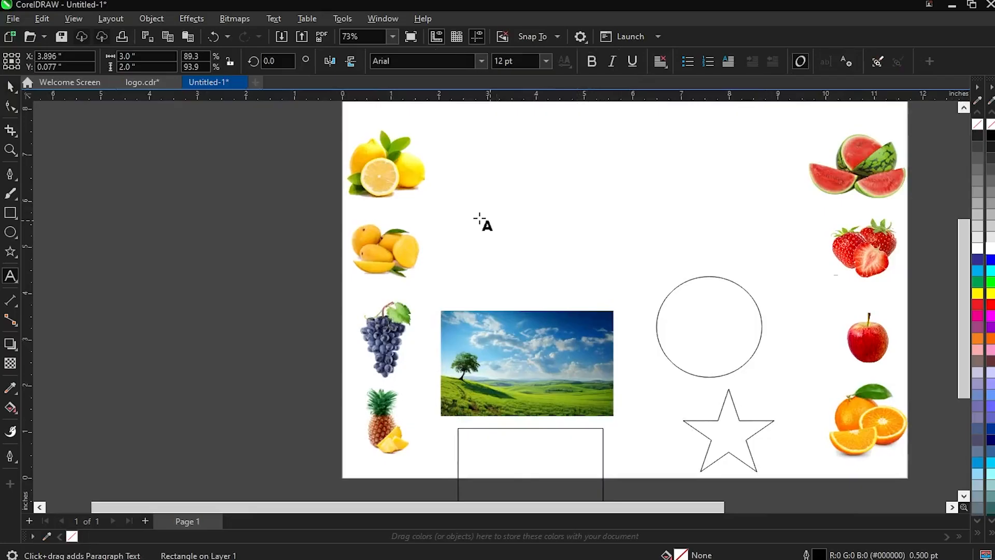
click(505, 220)
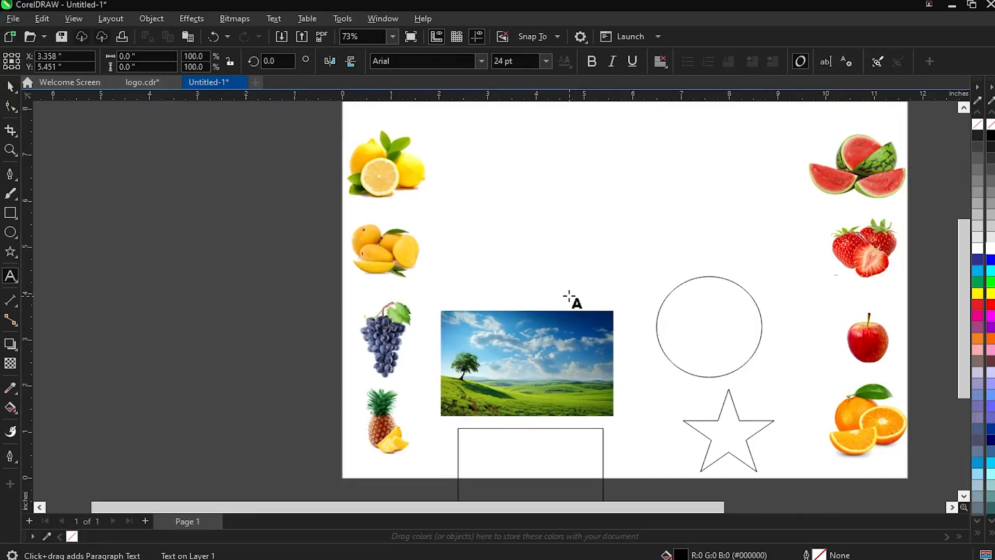
text(Jamal)
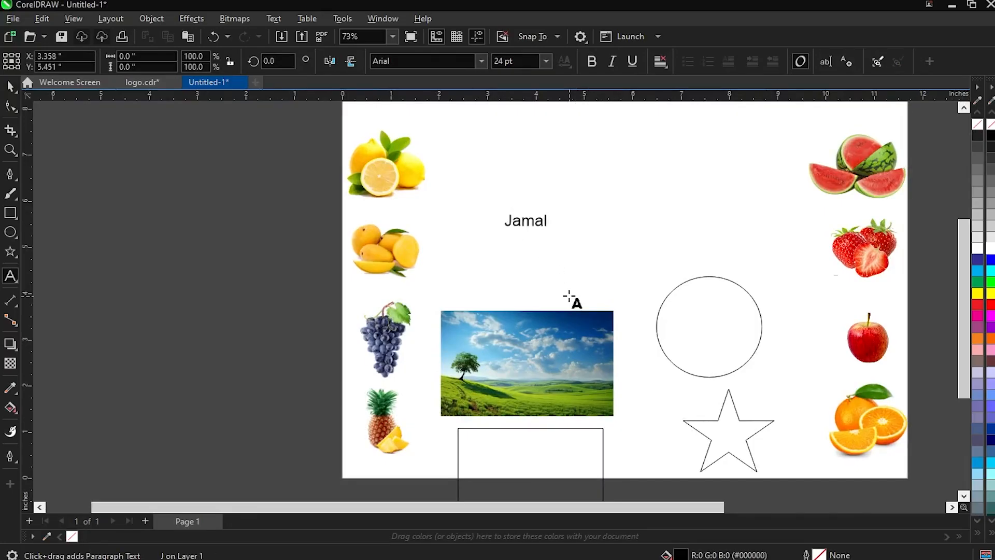
key(ctrl+space)
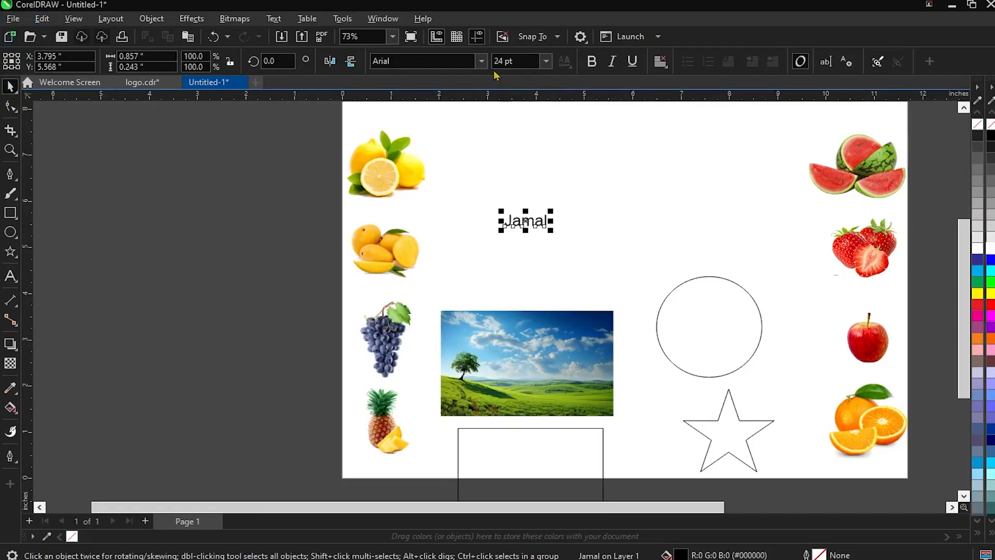
click(481, 61)
click(444, 99)
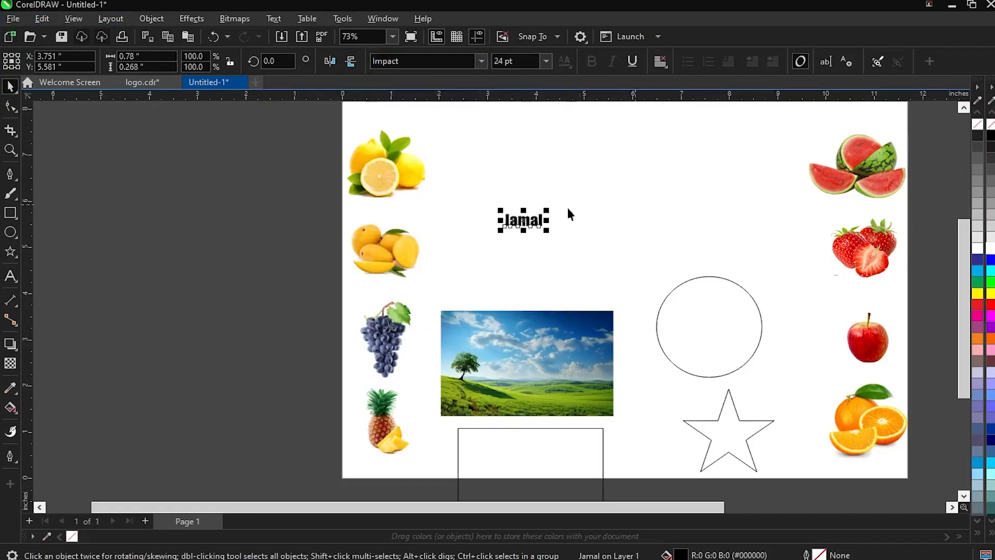
Enlarge the name text to about 208 pt and position it at about X 5.75, Y 6.01 inches
drag(546, 210, 821, 136)
drag(678, 202, 637, 222)
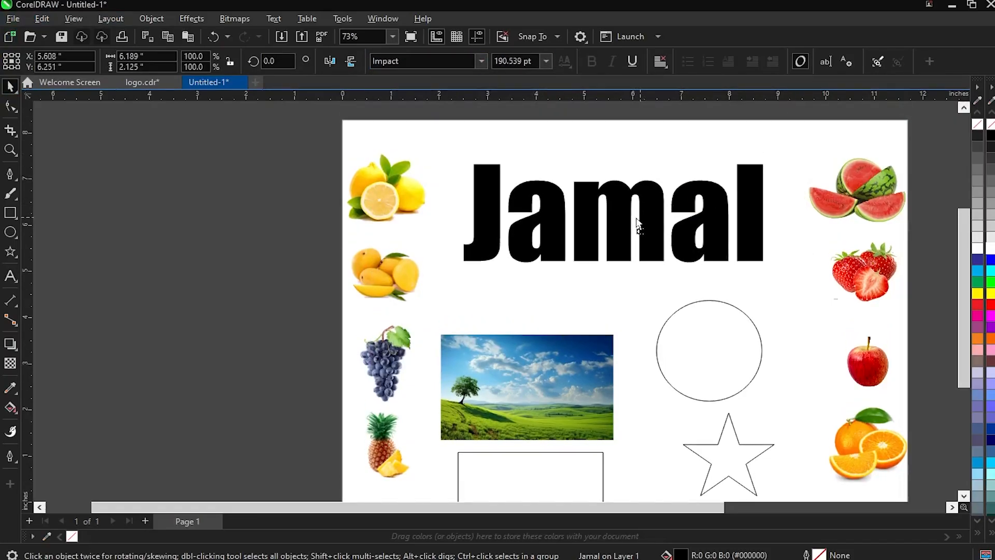
drag(752, 171, 777, 157)
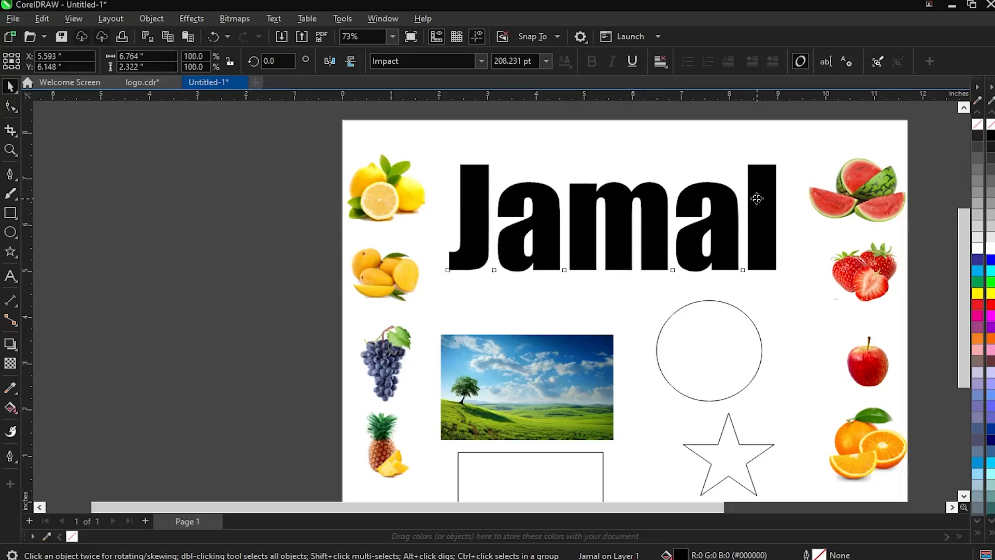
drag(756, 198, 764, 205)
scroll(555, 152, down, 3)
scroll(633, 285, up, 3)
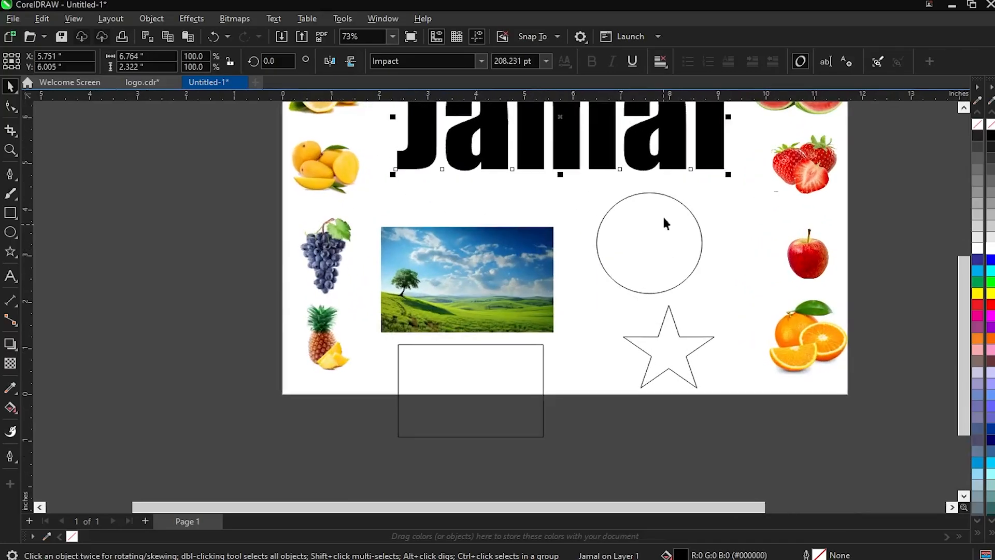
Place the landscape photo inside the name text with PowerClip
scroll(590, 303, down, 1)
click(539, 305)
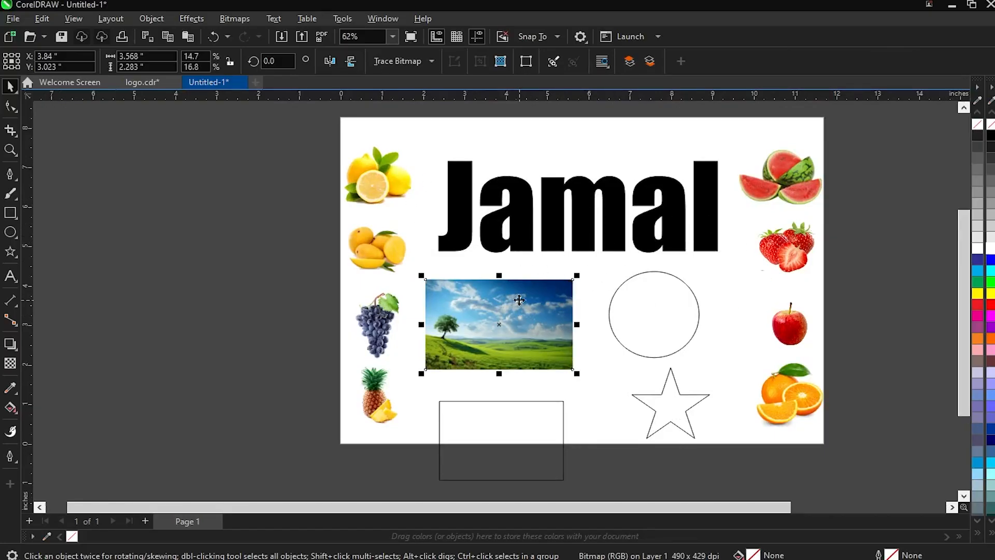
right_click(544, 305)
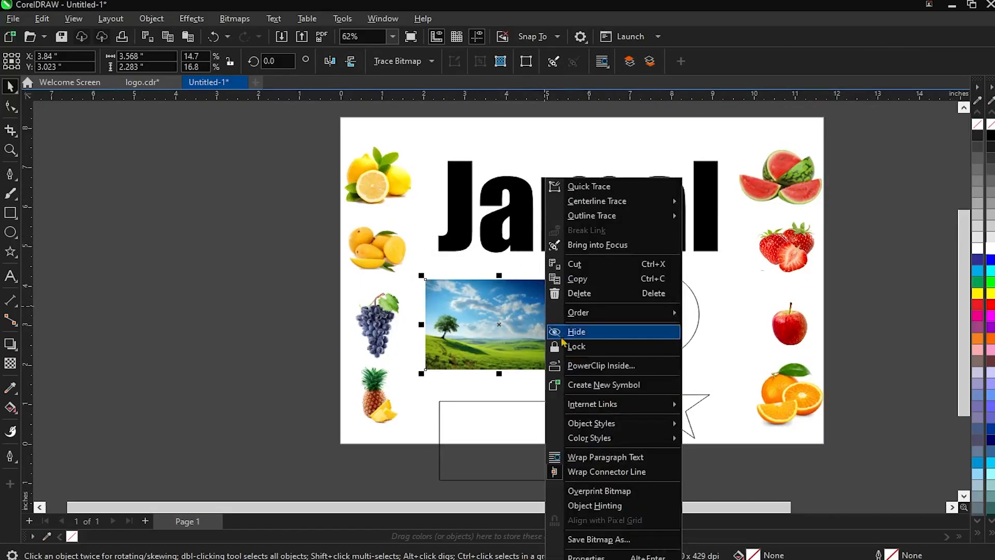
click(628, 365)
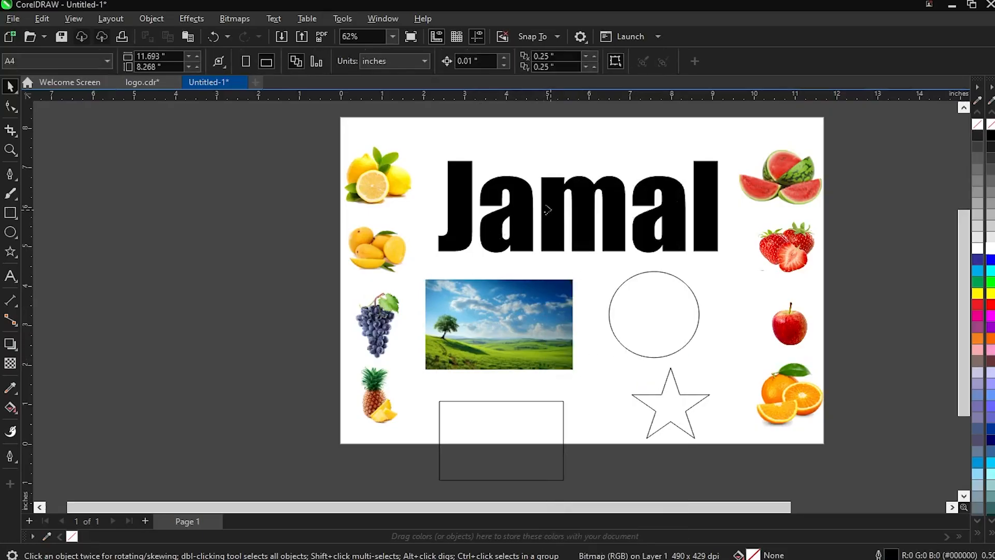
click(547, 210)
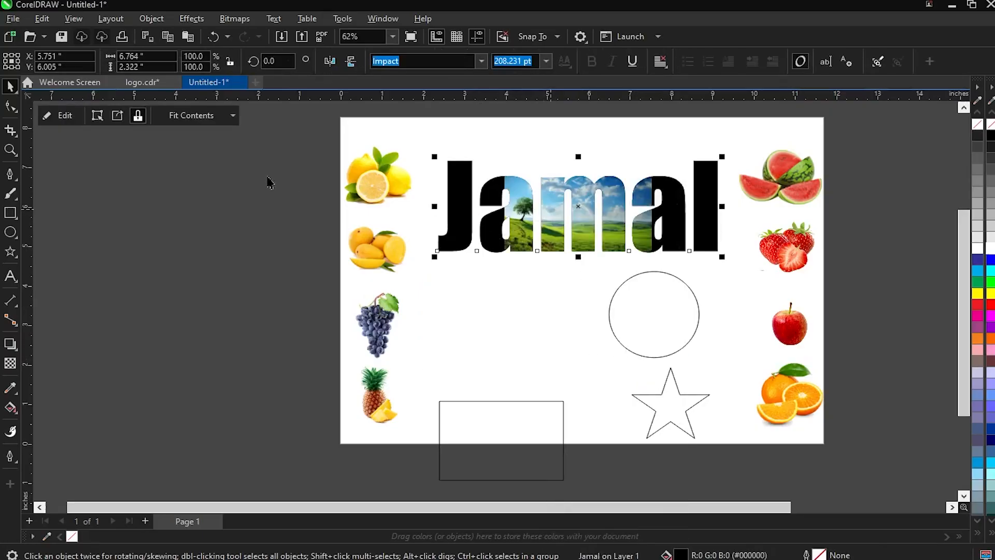
Edit the text's PowerClip, enlarging the photo to about 8.55 by 6.46 inches over the letters at about X 5.54, Y 4.05 inches
click(60, 115)
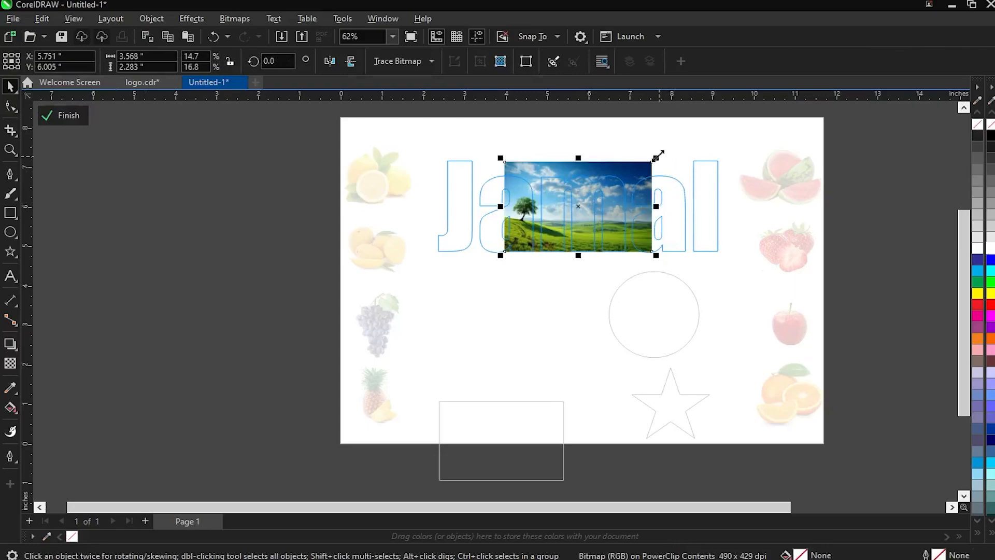
drag(656, 158, 759, 110)
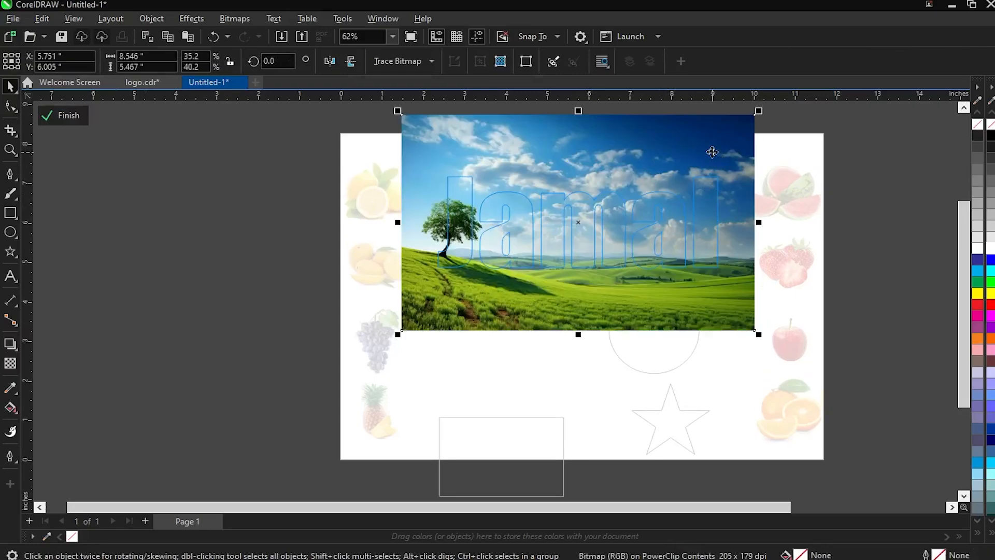
drag(712, 150, 708, 171)
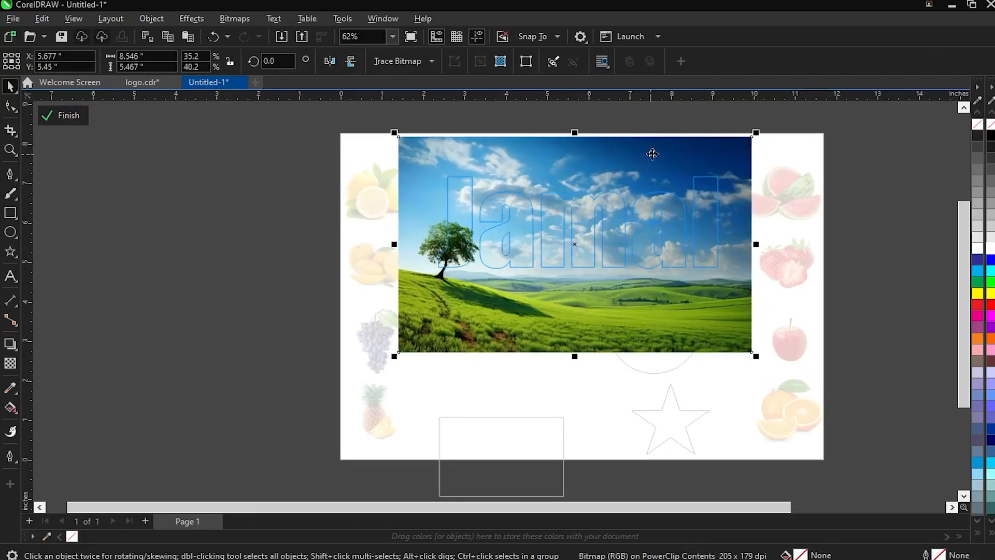
drag(652, 151, 671, 187)
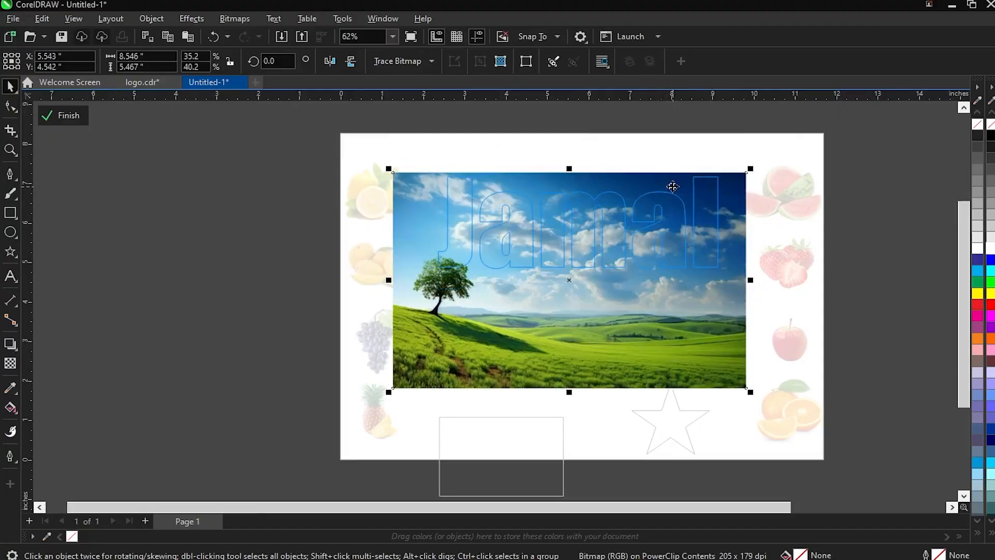
click(671, 186)
click(581, 351)
drag(569, 389, 568, 431)
click(62, 122)
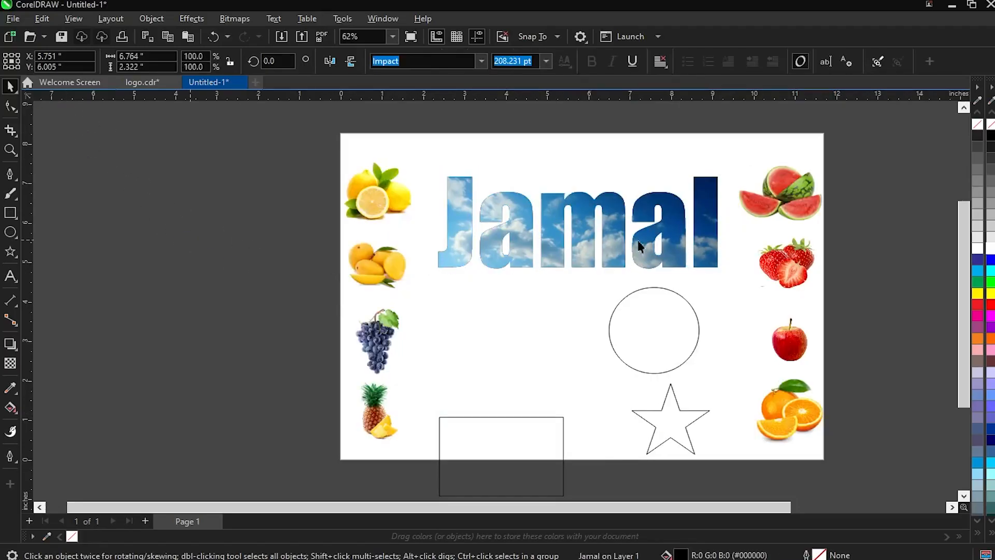
Reopen the text's PowerClip contents, reduce the photo's height to about 2.57 inches to fit the letters, finish editing and clear the selection
scroll(637, 240, up, 2)
scroll(552, 250, down, 2)
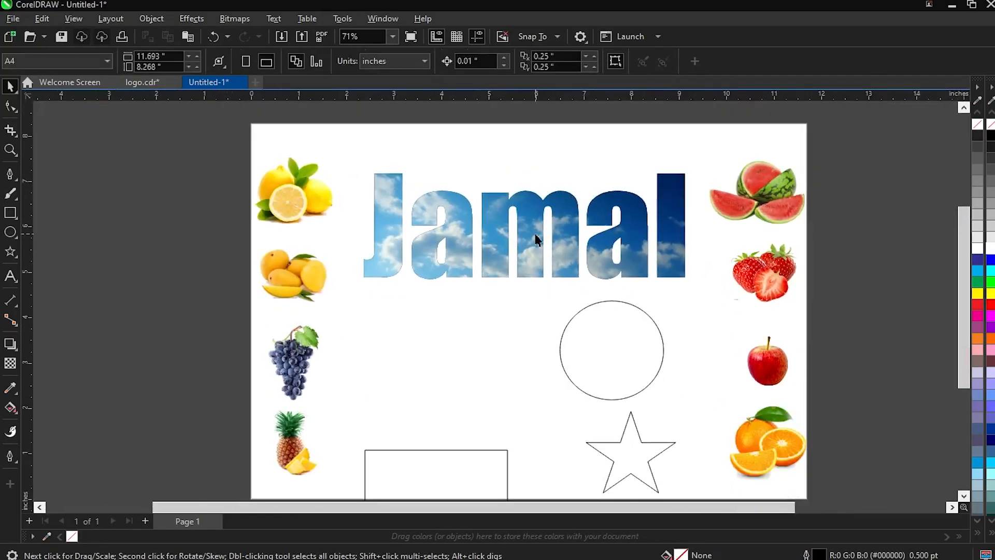
ctrl+click(535, 237)
click(501, 456)
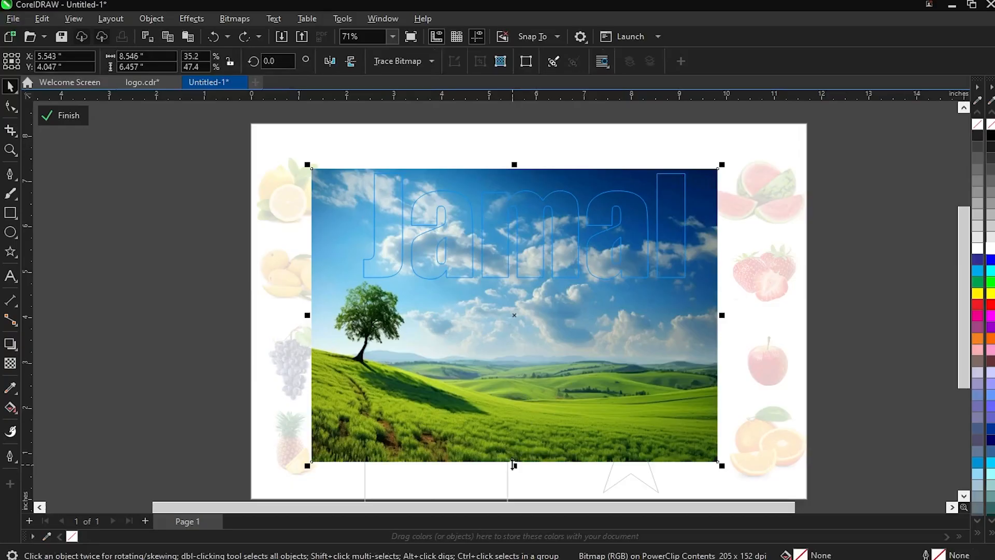
drag(513, 465, 526, 291)
click(62, 115)
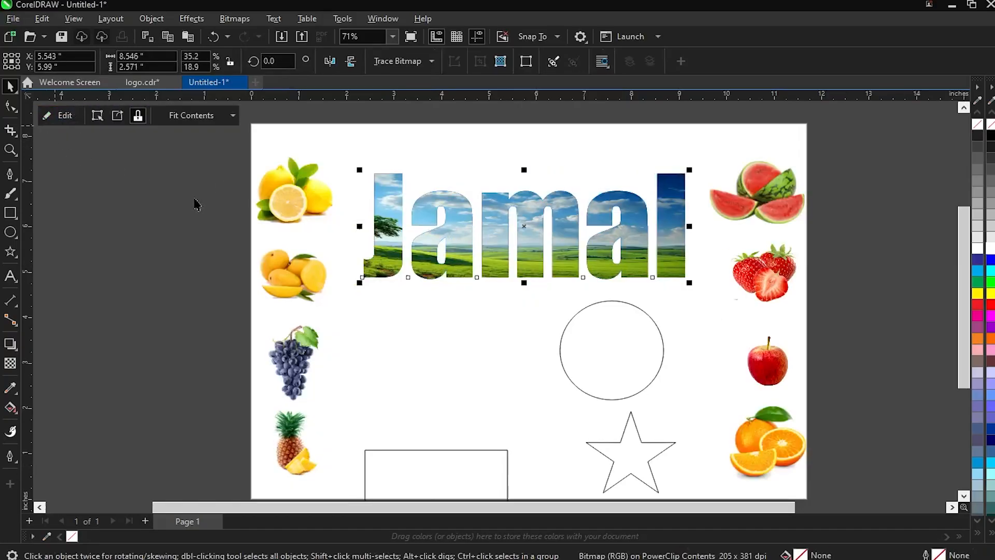
click(273, 236)
key(Escape)
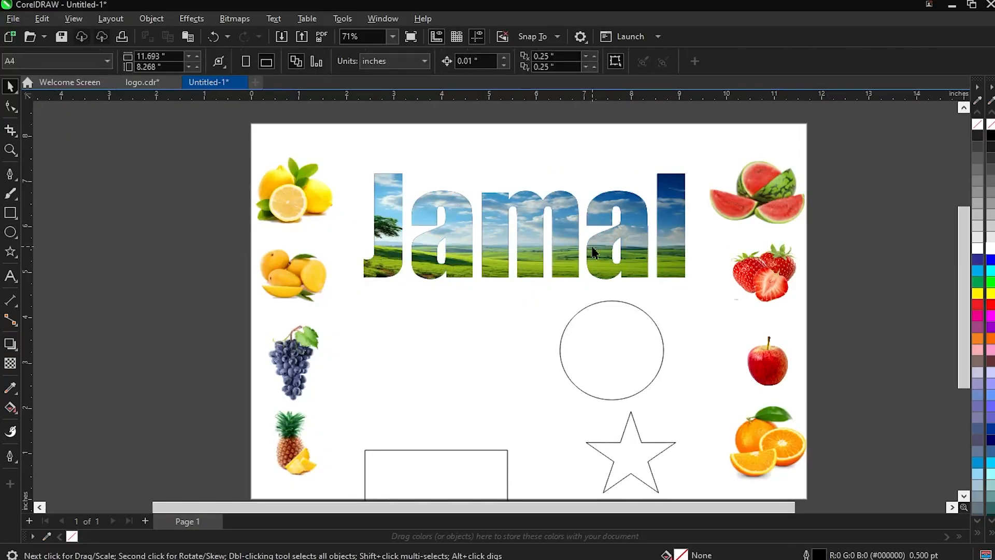
Undo the photo's resizing and moves inside the name text, as well as its PowerClip placement
scroll(590, 247, down, 3)
scroll(553, 237, up, 5)
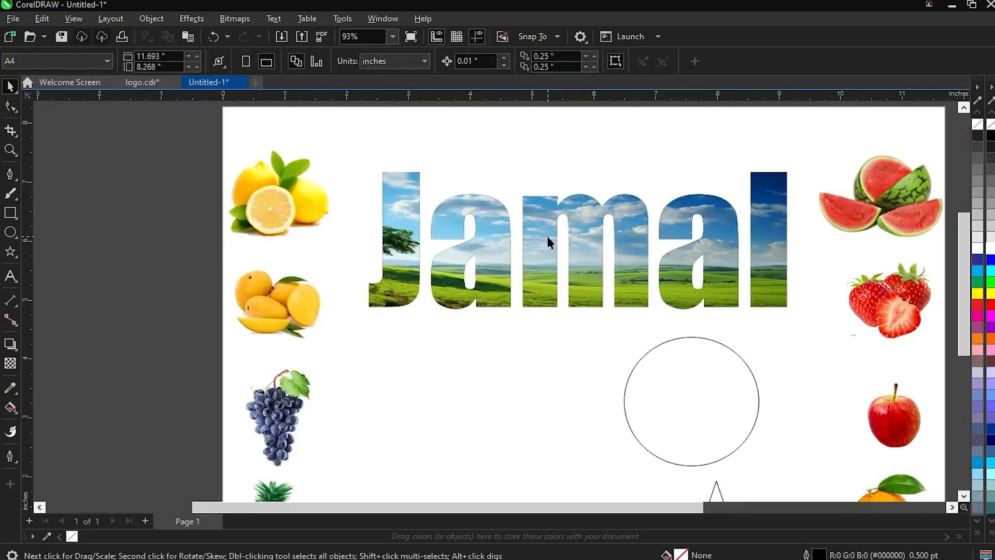
scroll(546, 234, down, 4)
scroll(634, 324, up, 3)
key(ctrl+z)
key(ctrl+z)
scroll(588, 286, down, 4)
key(ctrl+z)
key(ctrl+z)
key(ctrl+z)
key(ctrl+z)
key(ctrl+z)
key(ctrl+z)
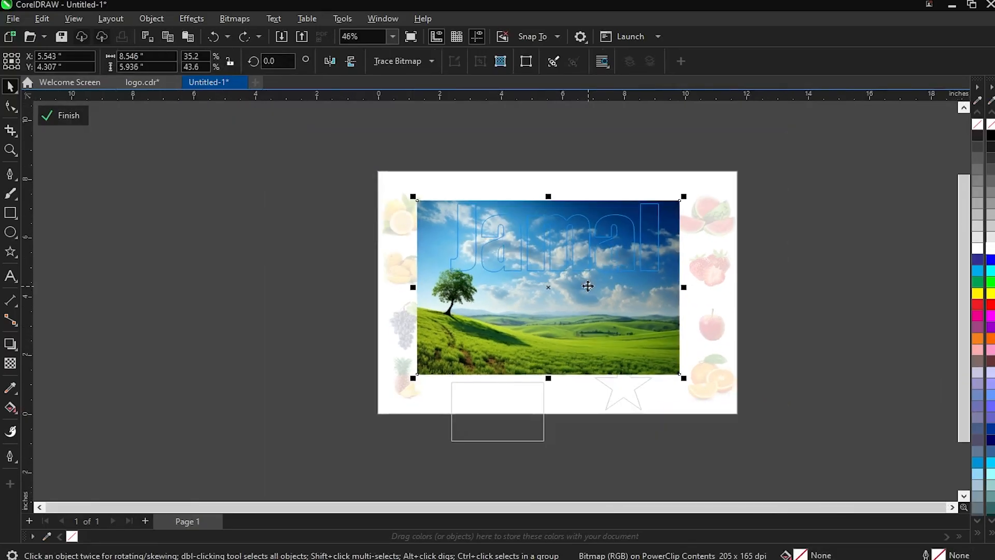
key(ctrl+z)
key(ctrl+z)
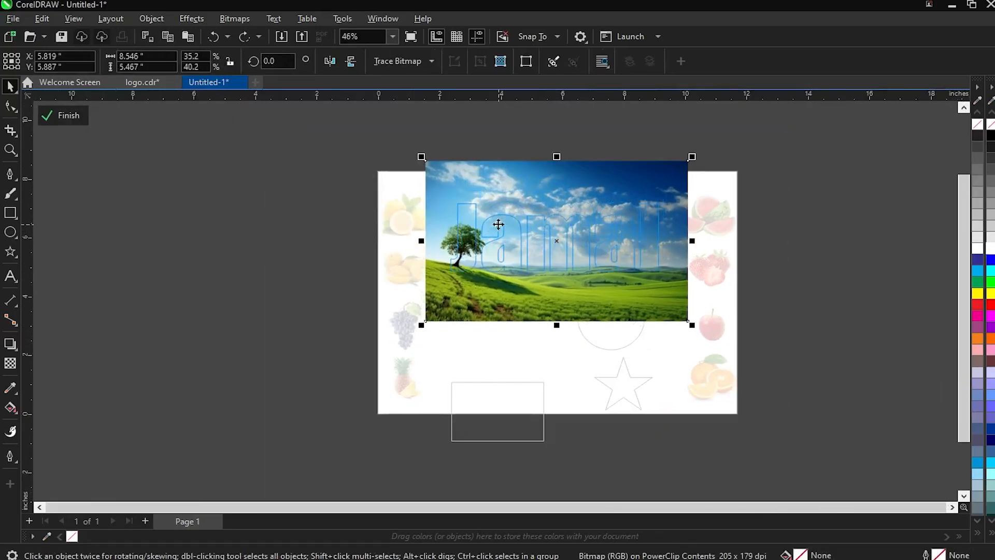
key(ctrl+z)
key(ctrl+z)
key(ctrl+z)
key(ctrl+z)
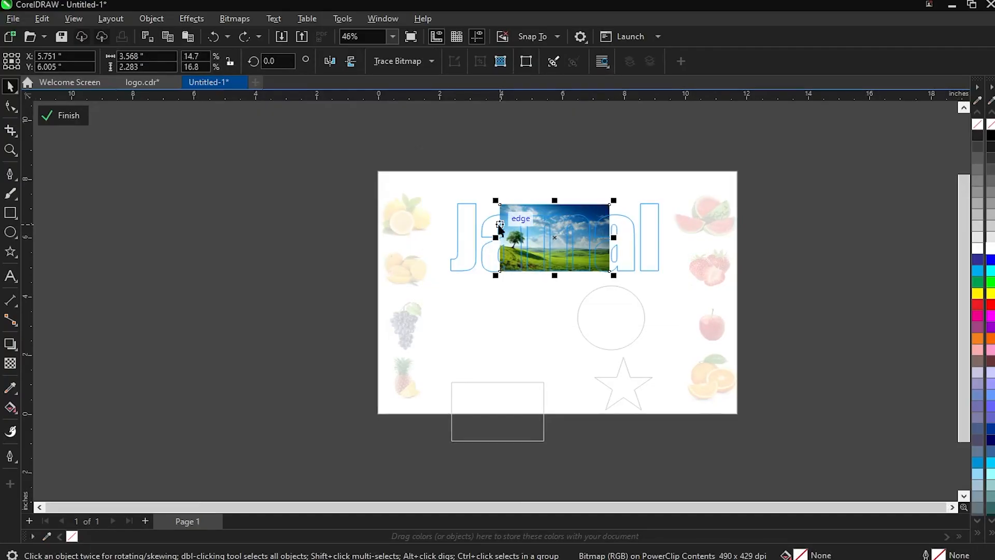
scroll(495, 274, up, 1)
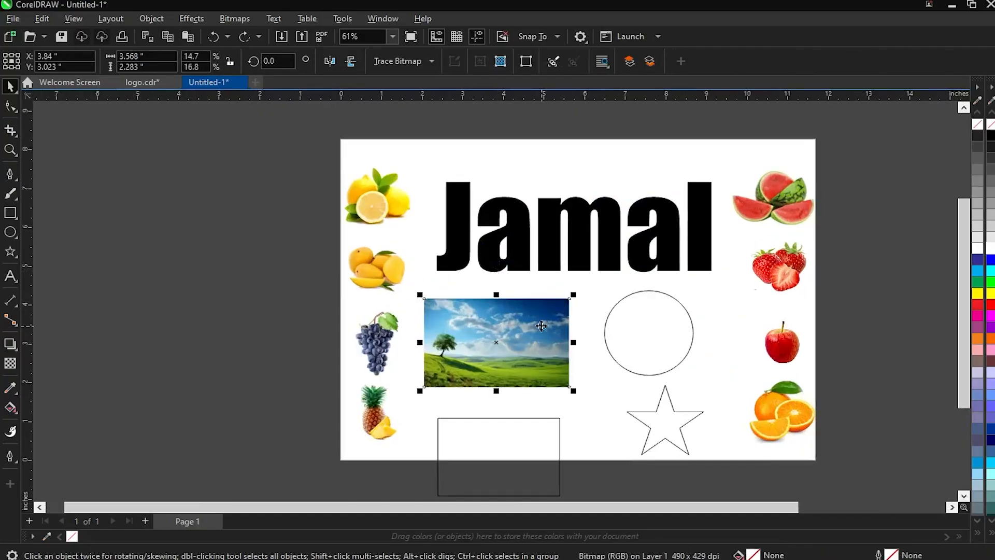
Move the landscape photo straight sideways off the page, to about X -2.71, Y 3.02 inches
scroll(539, 321, down, 2)
drag(542, 321, 369, 310)
scroll(451, 323, up, 2)
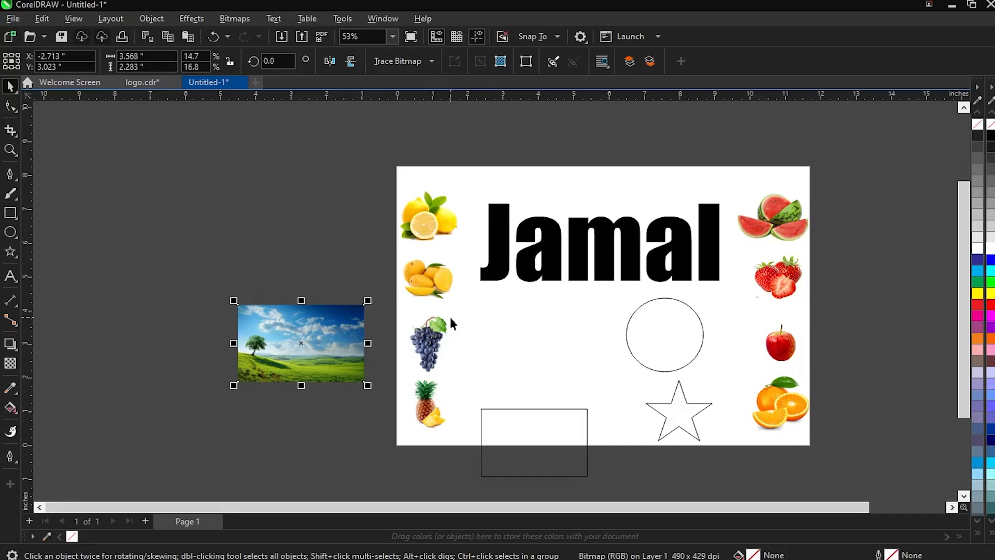
Move the landscape photo up, still off the page, to about X -2.14, Y 4.95 inches
scroll(294, 334, up, 2)
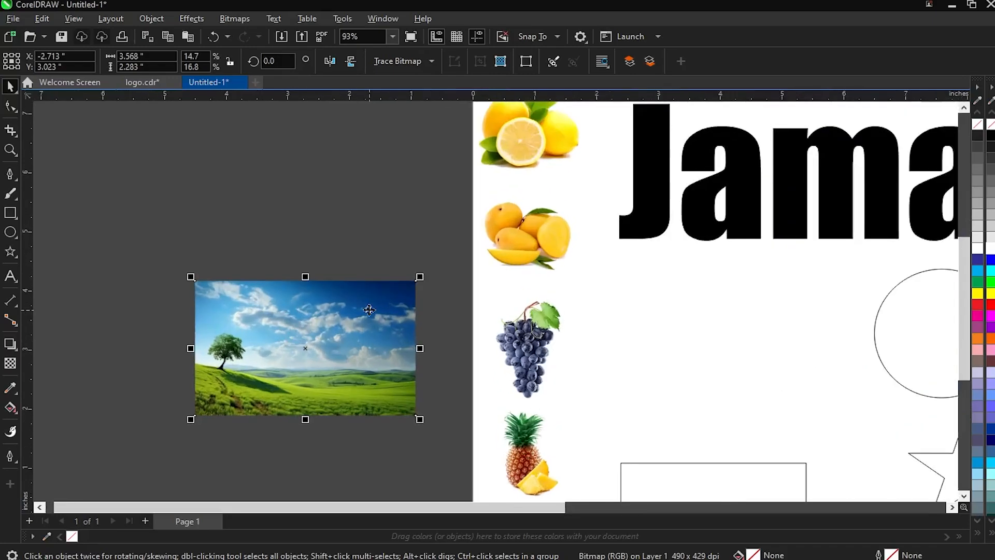
drag(294, 334, 330, 218)
scroll(228, 227, down, 4)
scroll(657, 272, up, 2)
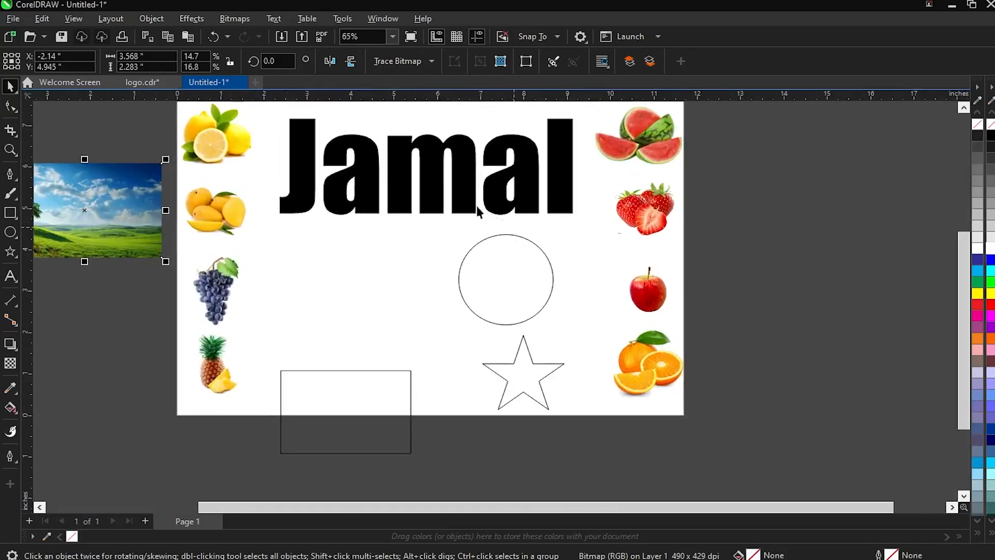
click(418, 182)
scroll(328, 170, down, 1)
scroll(522, 182, up, 3)
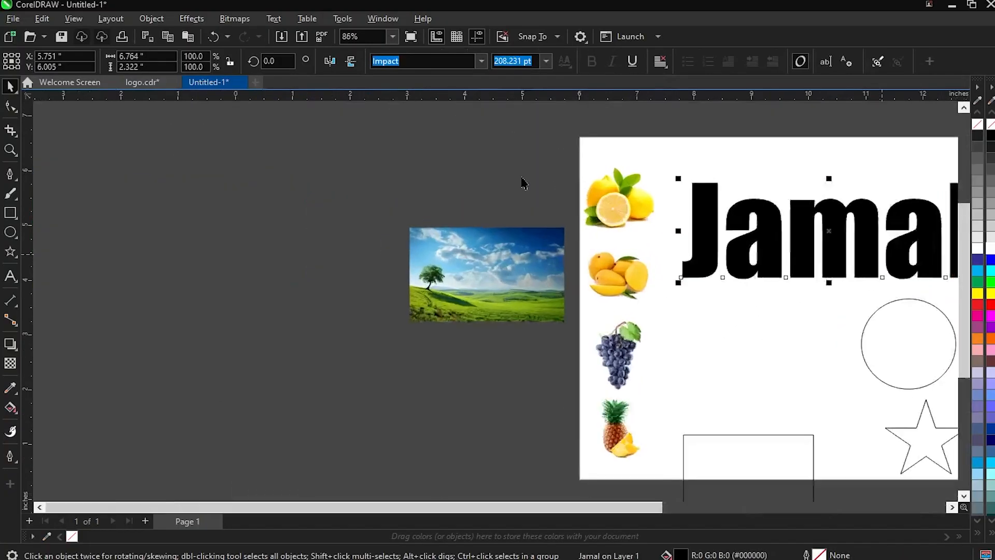
scroll(523, 182, up, 1)
scroll(666, 195, right, 3)
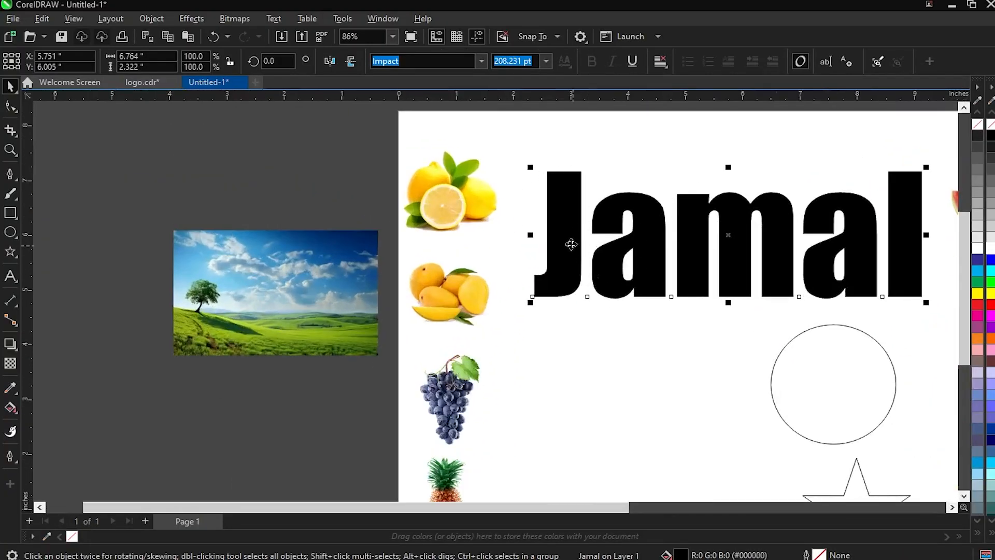
scroll(571, 244, down, 2)
scroll(622, 238, up, 2)
scroll(578, 258, down, 2)
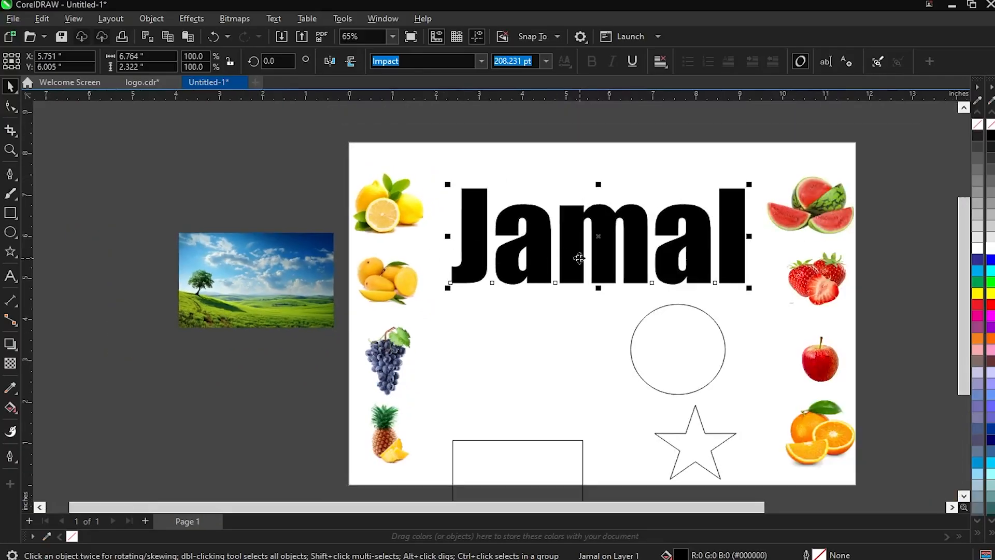
scroll(579, 258, up, 2)
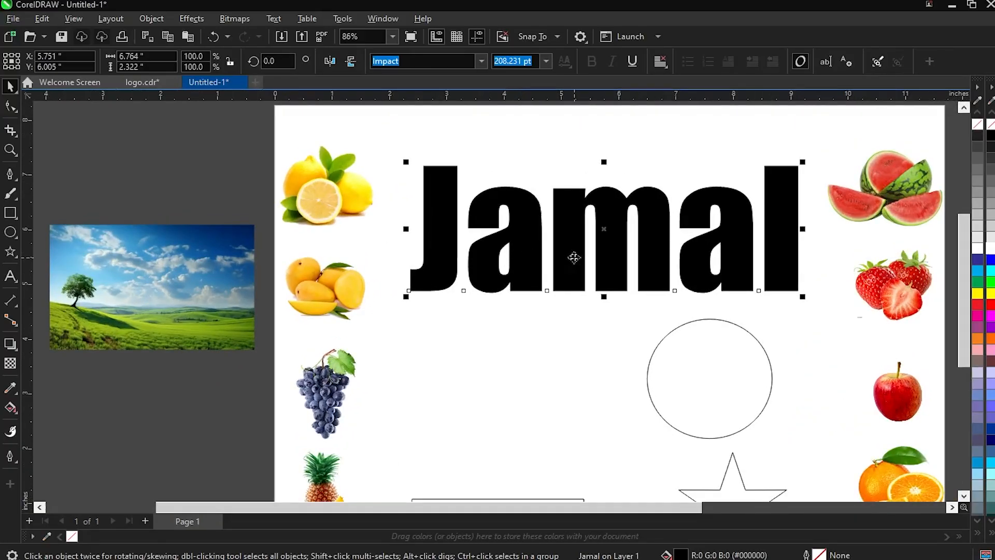
scroll(573, 258, down, 1)
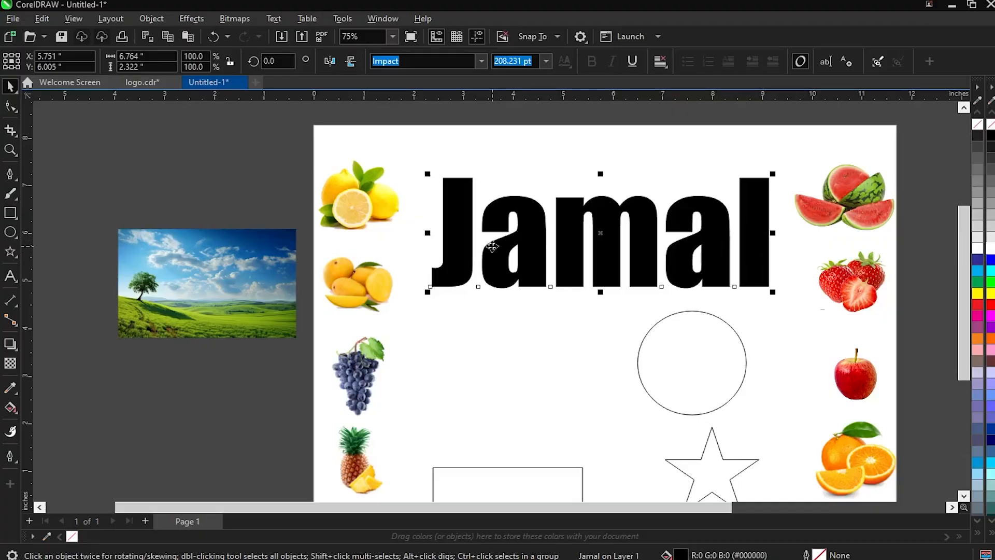
Place the strawberry picture inside the whole name text with PowerClip
click(350, 230)
click(376, 280)
click(355, 374)
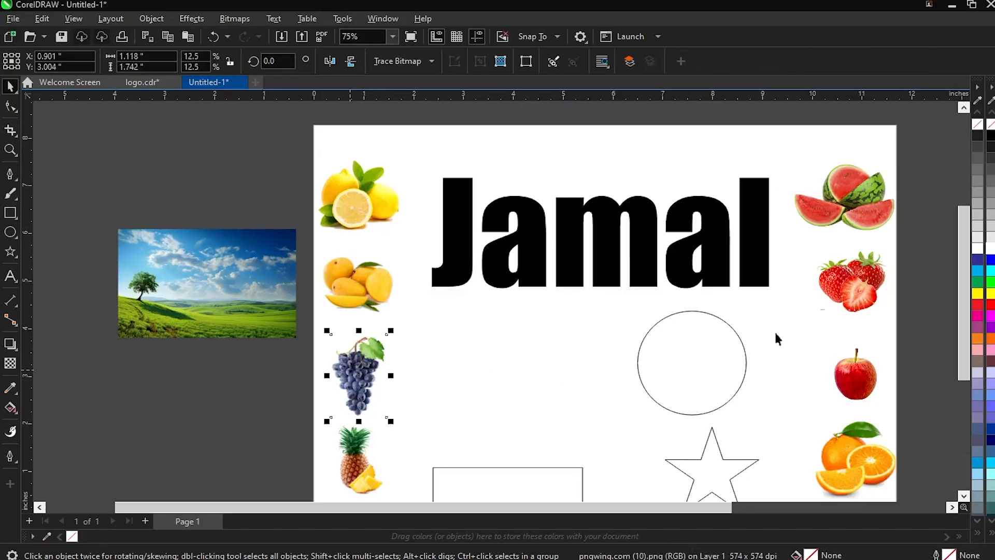
click(838, 210)
click(863, 334)
click(849, 282)
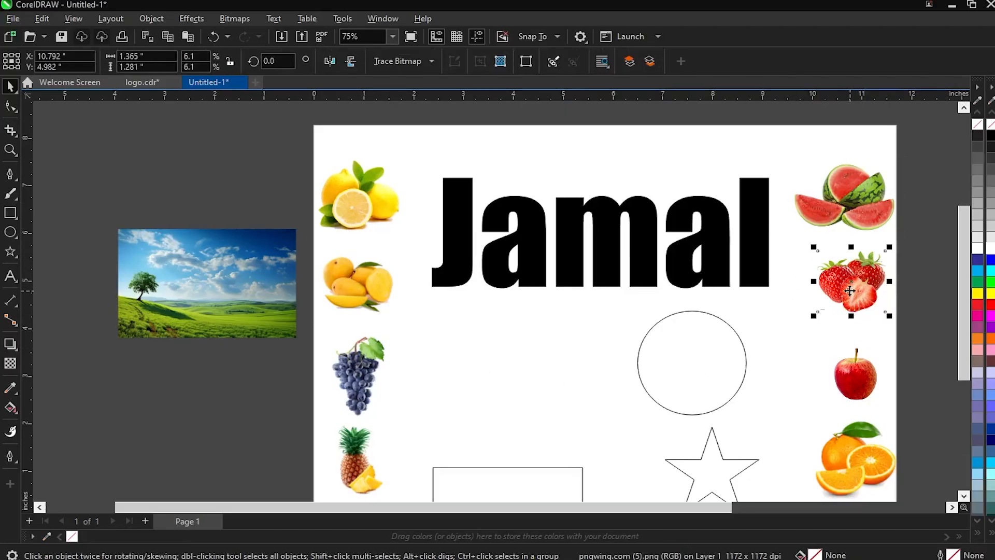
right_click(850, 280)
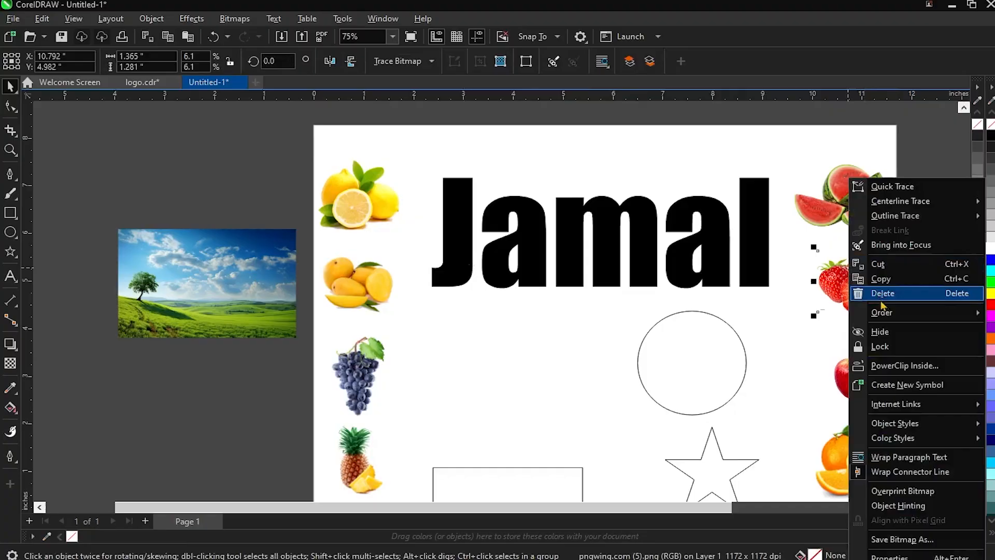
click(892, 365)
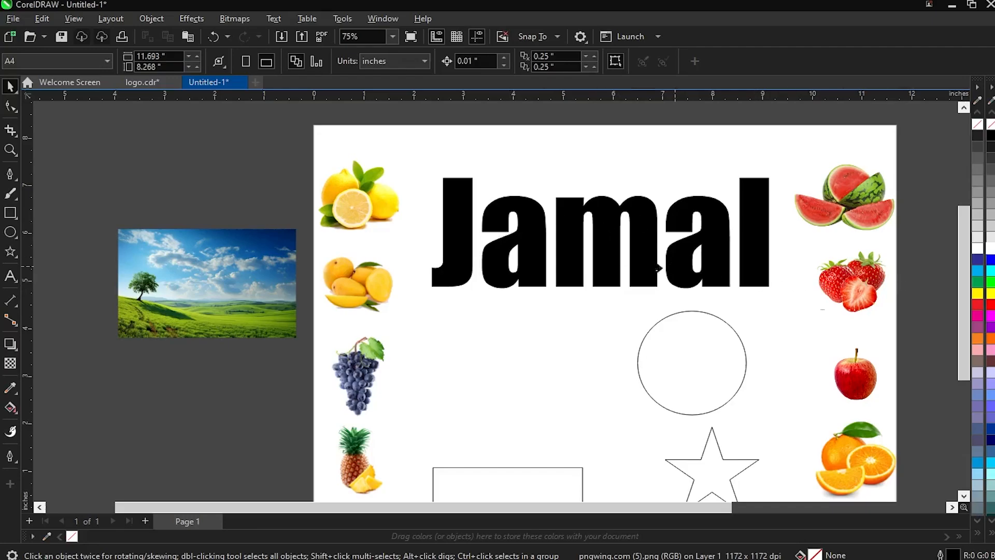
click(449, 228)
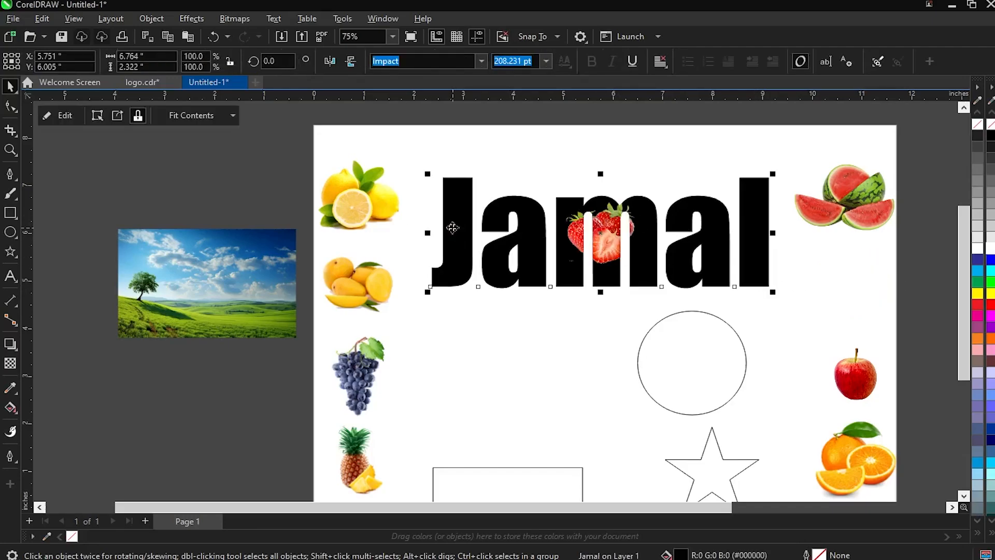
Shift the name text slightly, then undo that move and the strawberry's PowerClip placement
click(638, 166)
drag(618, 231, 622, 223)
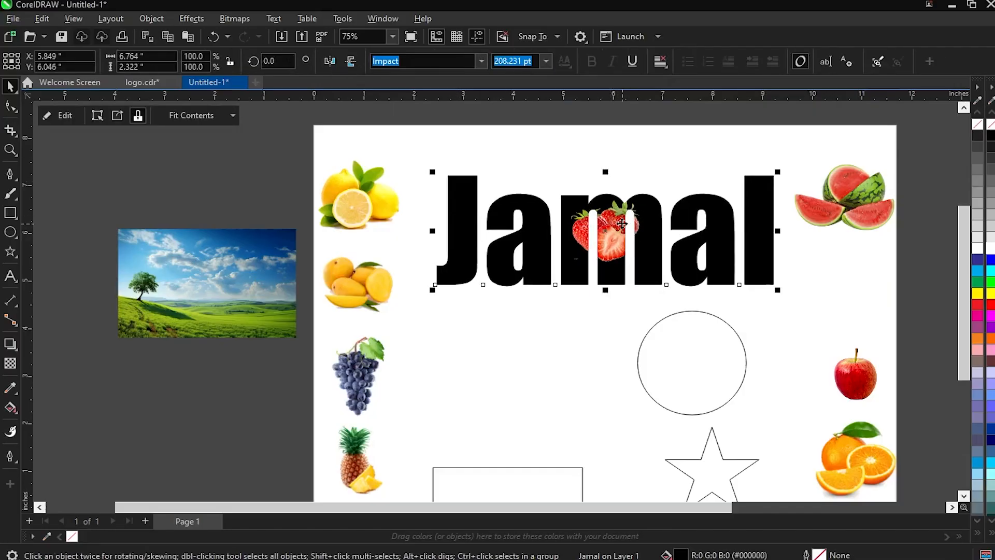
click(642, 166)
key(ctrl+z)
key(ctrl+z)
click(830, 244)
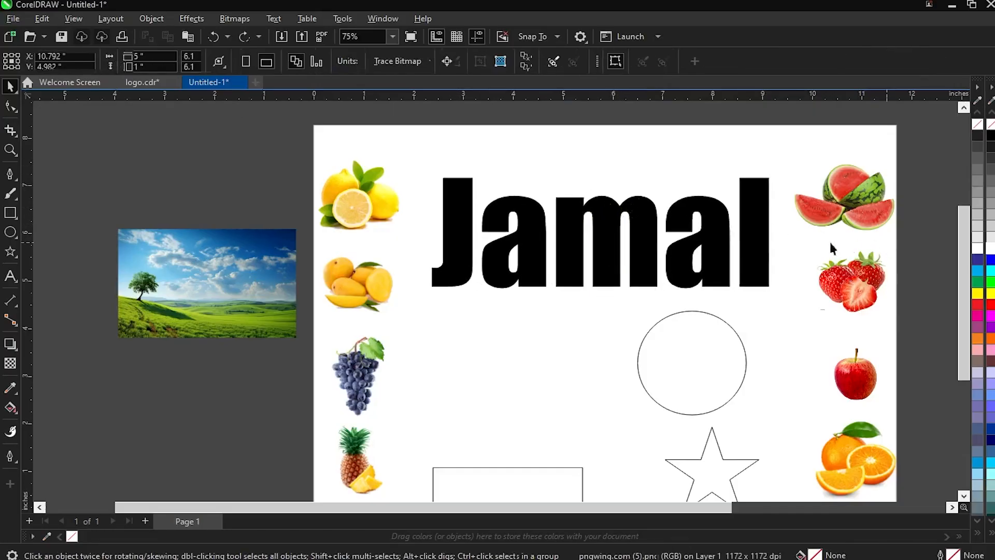
Break the name text apart into separate letters and clear the selection
click(720, 222)
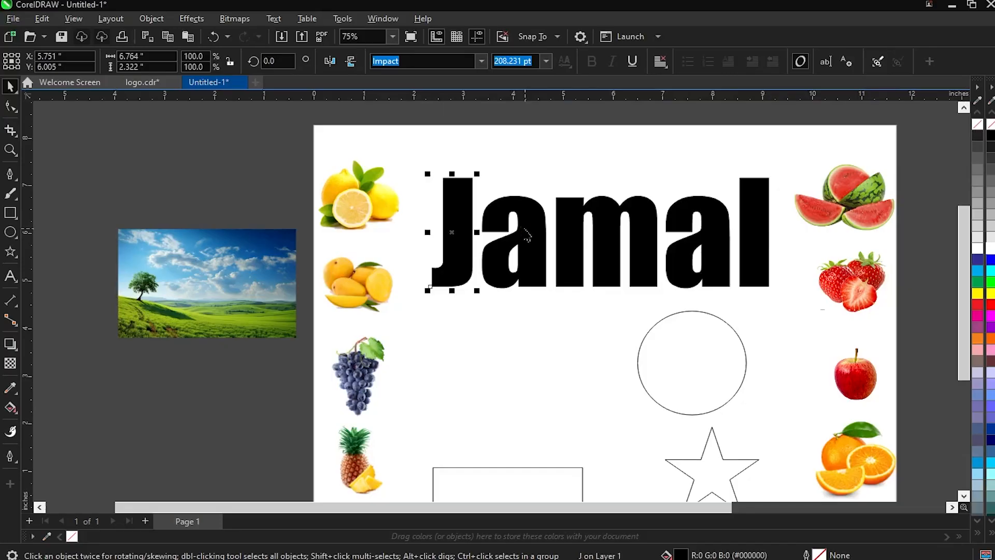
click(488, 171)
Move the separated letters upward one at a time to test them, undoing each move
click(446, 208)
drag(536, 246, 538, 191)
key(ctrl+z)
drag(599, 260, 601, 216)
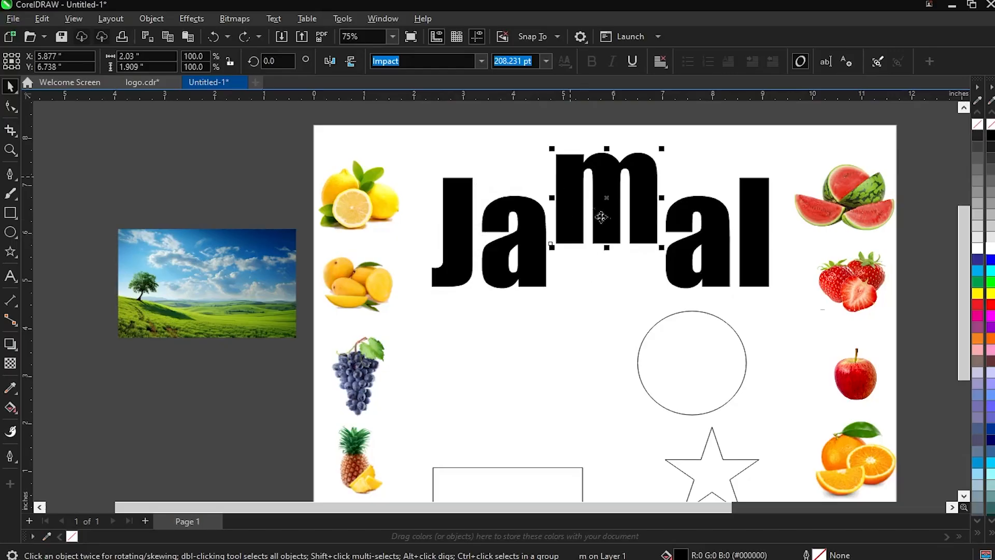
key(ctrl+z)
drag(698, 229, 700, 178)
key(ctrl+z)
click(761, 180)
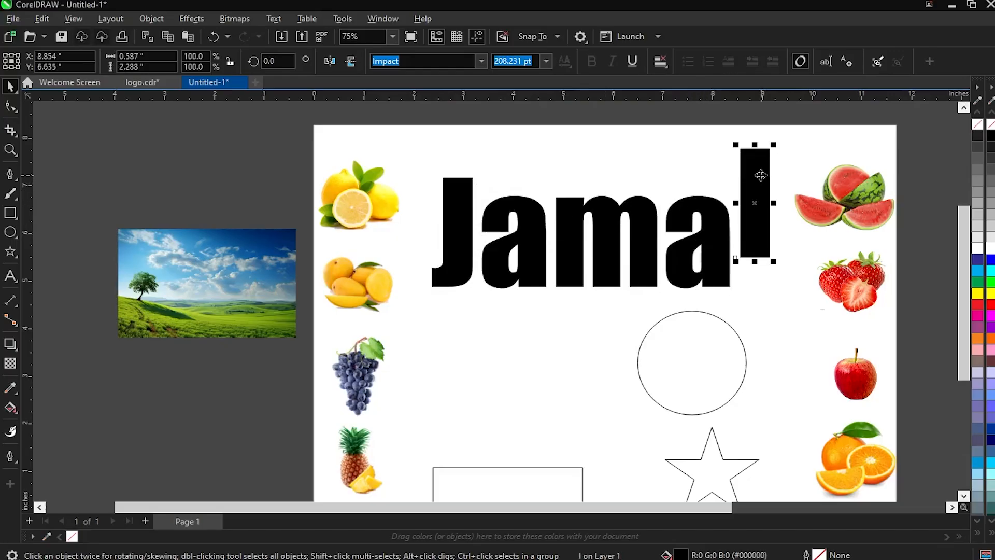
PowerClip the strawberry picture inside the first letter and the watermelon picture inside the second letter
click(851, 282)
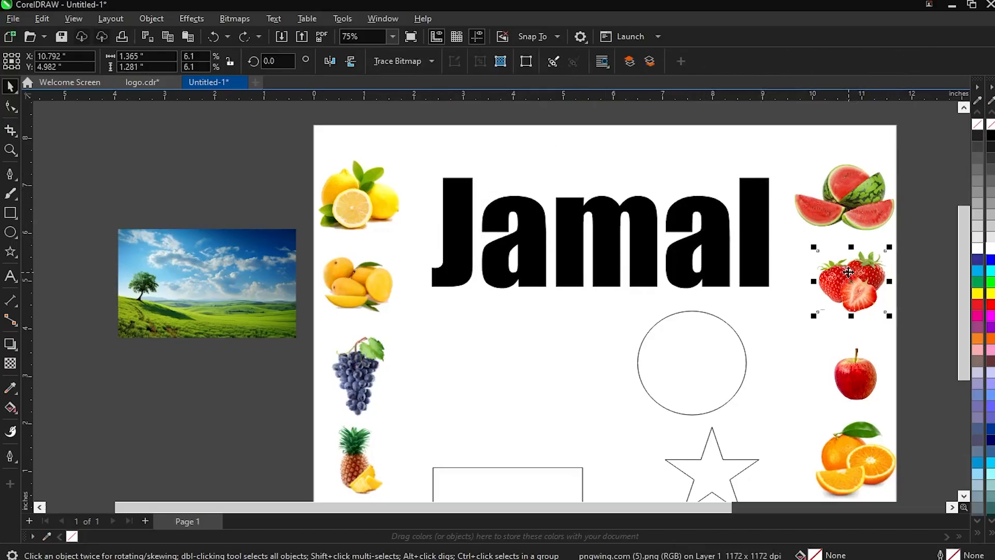
right_click(851, 282)
click(932, 369)
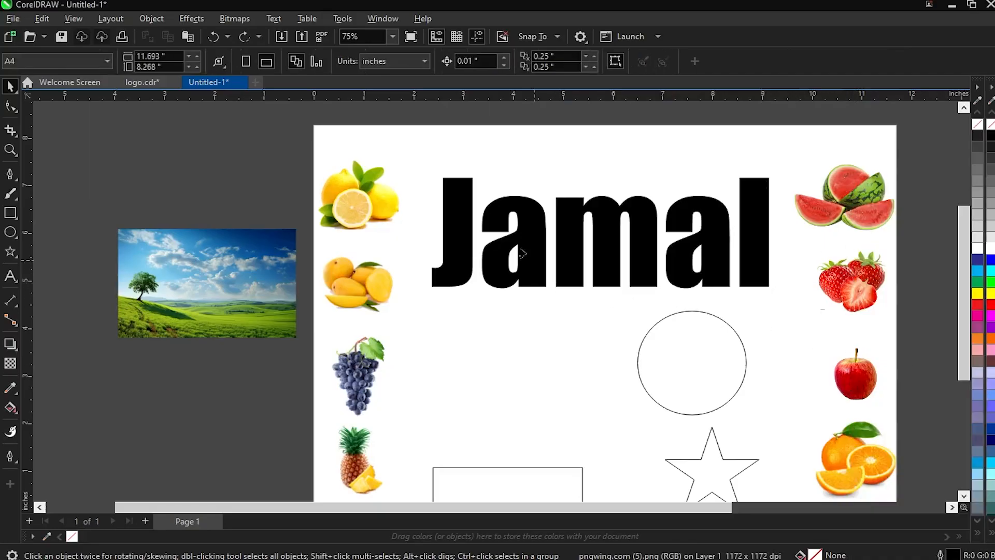
click(463, 220)
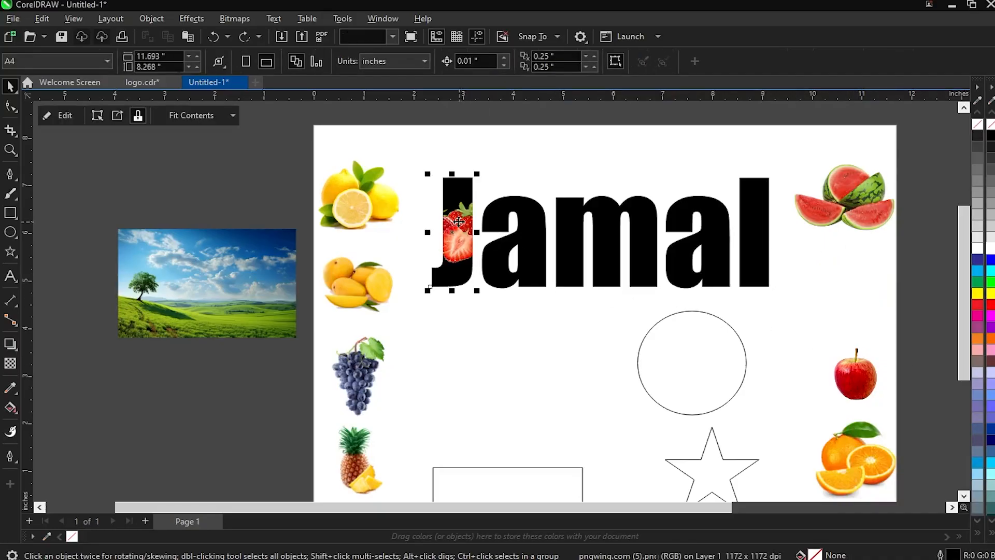
right_click(848, 209)
click(891, 365)
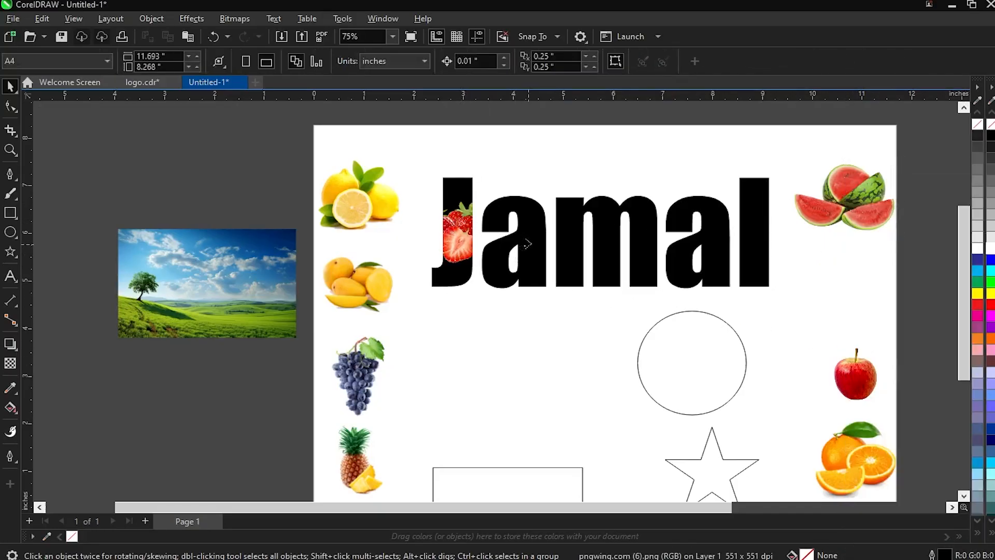
click(526, 244)
PowerClip the mango picture inside the letter m and the grapes picture inside the second letter a
right_click(368, 280)
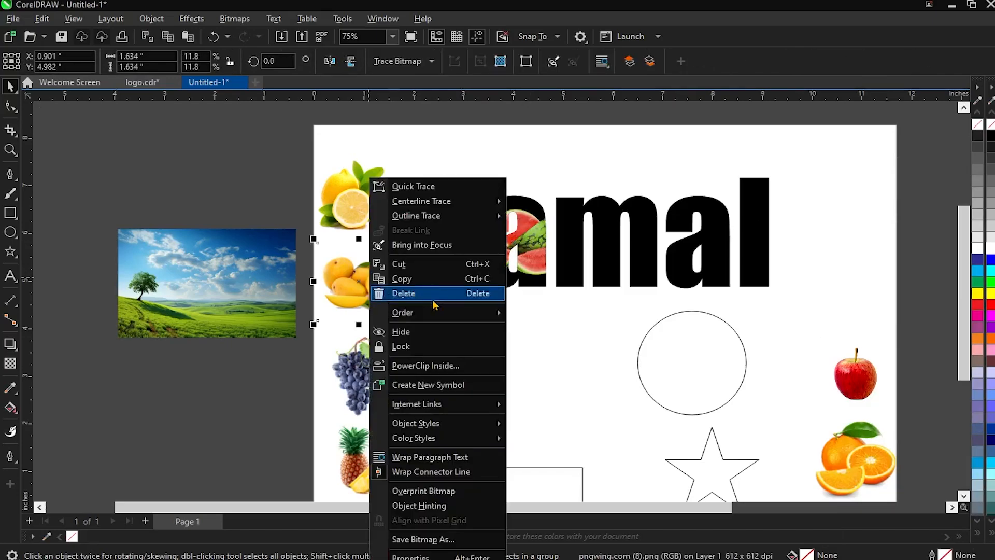
click(449, 366)
click(568, 247)
click(350, 373)
right_click(351, 374)
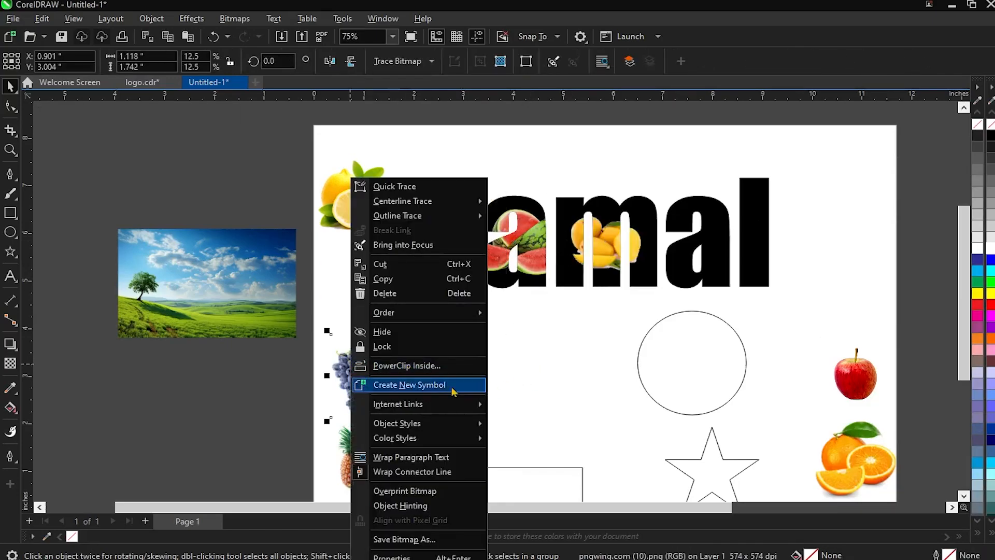
click(417, 365)
click(676, 259)
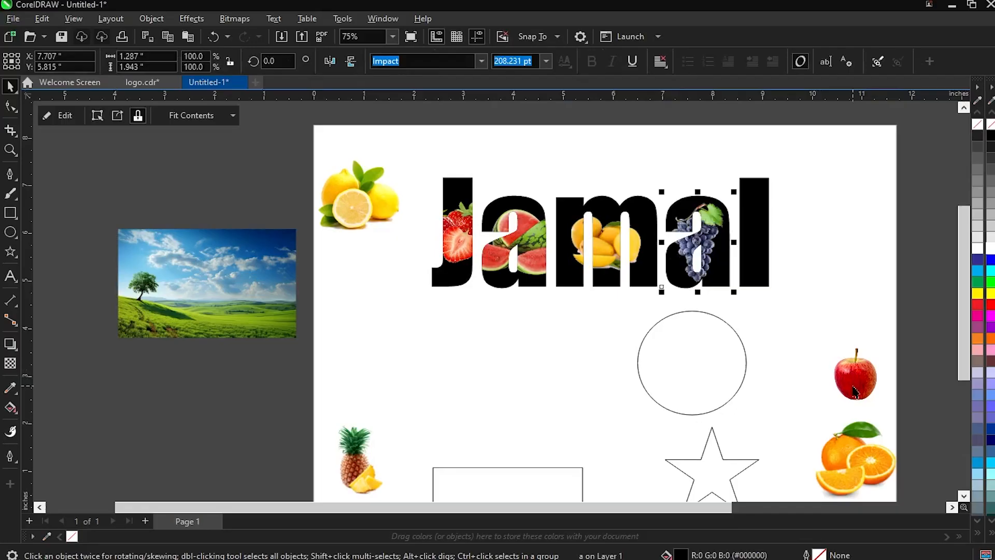
PowerClip the apple picture inside the last letter
right_click(854, 391)
click(881, 361)
click(754, 249)
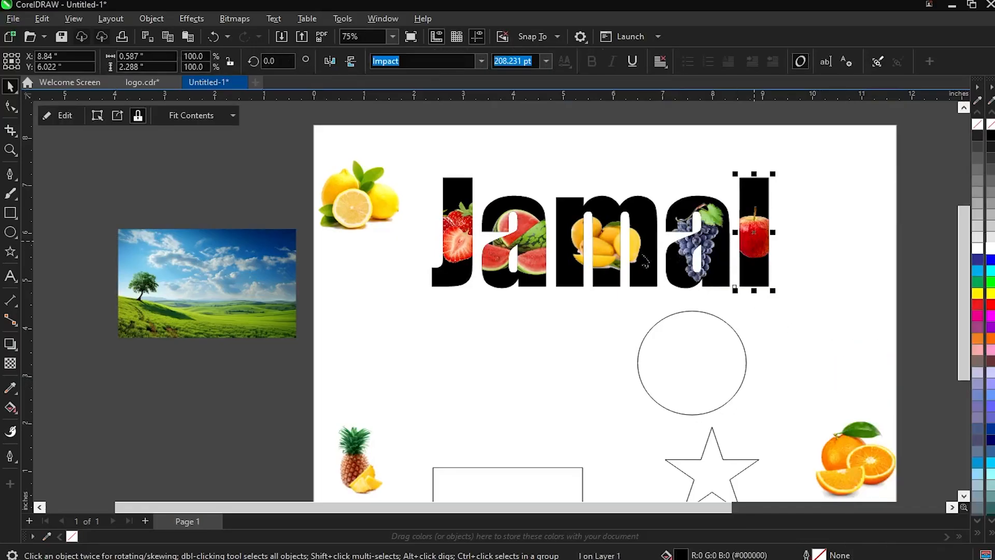
Edit the last letter's PowerClip, enlarging the apple to about 2.22 by 2.77 inches over the letter, and finish editing
click(61, 115)
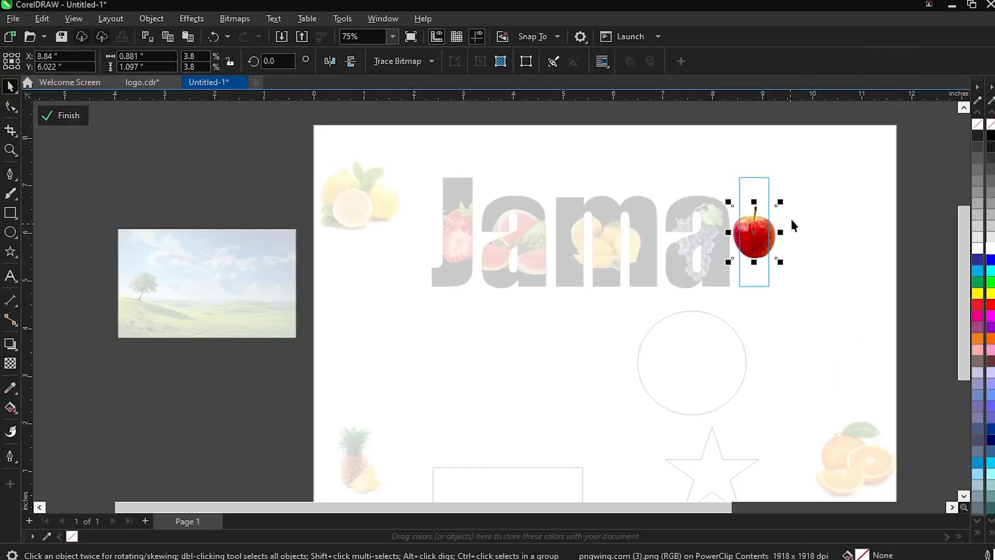
scroll(793, 225, up, 1)
drag(782, 200, 830, 154)
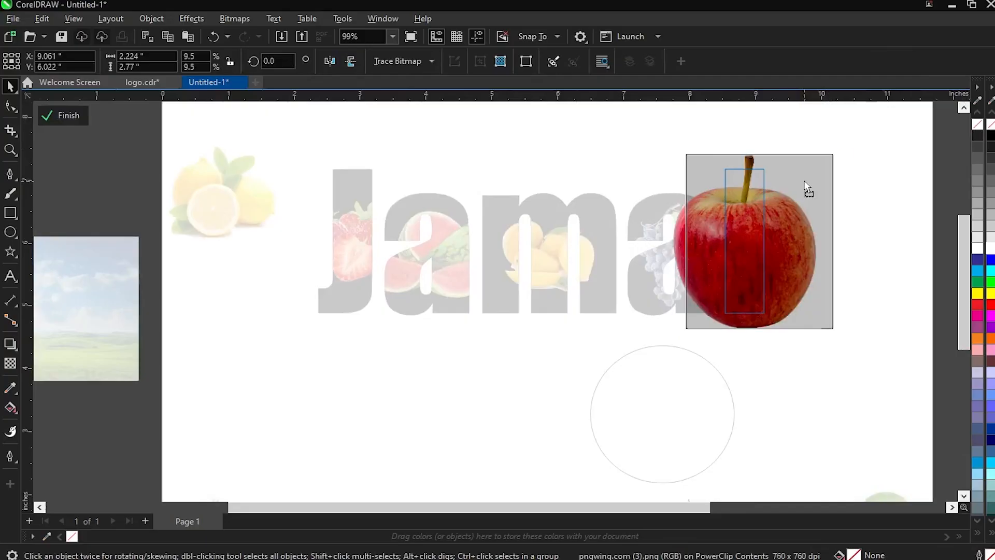
drag(807, 189, 806, 189)
click(62, 115)
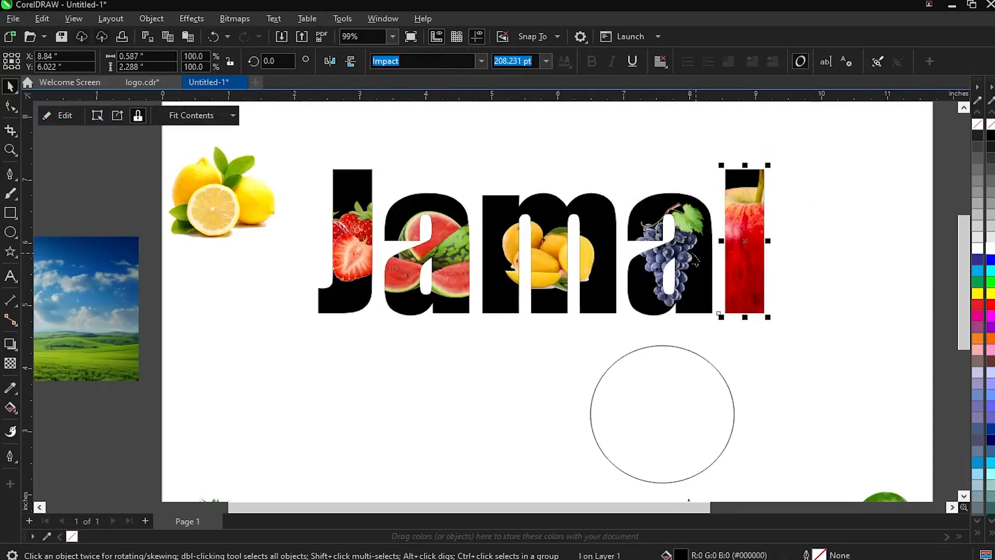
Edit the second a's PowerClip, enlarging the grapes to about 2.30 by 3.58 inches at about X 7.69, Y 5.45 inches, and finish editing
click(693, 257)
click(61, 115)
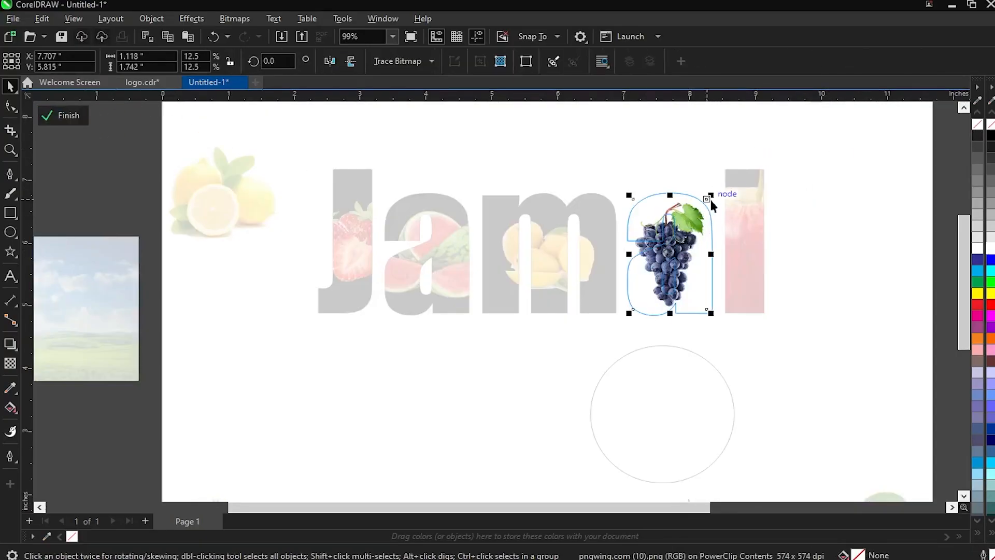
drag(710, 195, 750, 137)
mouse_move(707, 191)
mouse_down()
mouse_move(712, 226)
mouse_move(706, 211)
mouse_up()
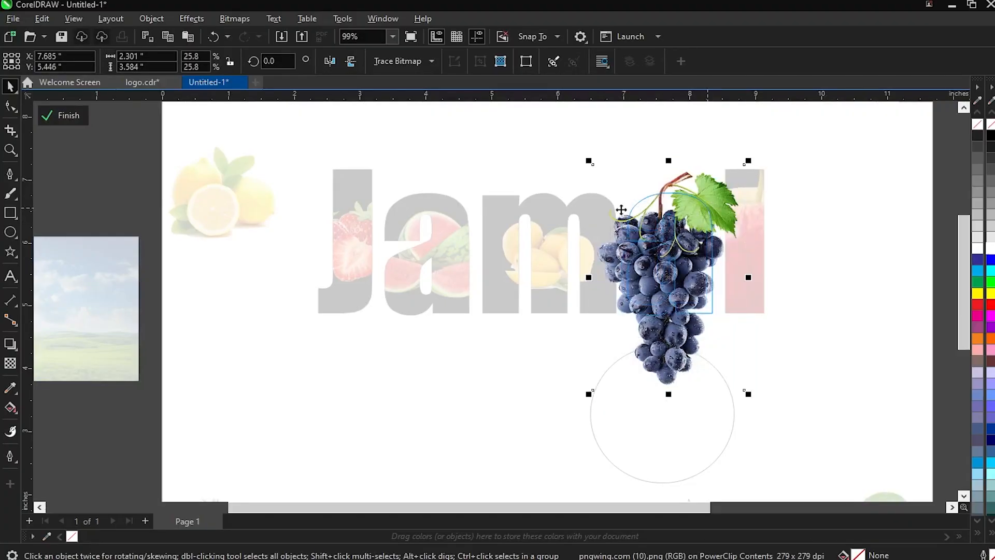
click(52, 114)
click(640, 151)
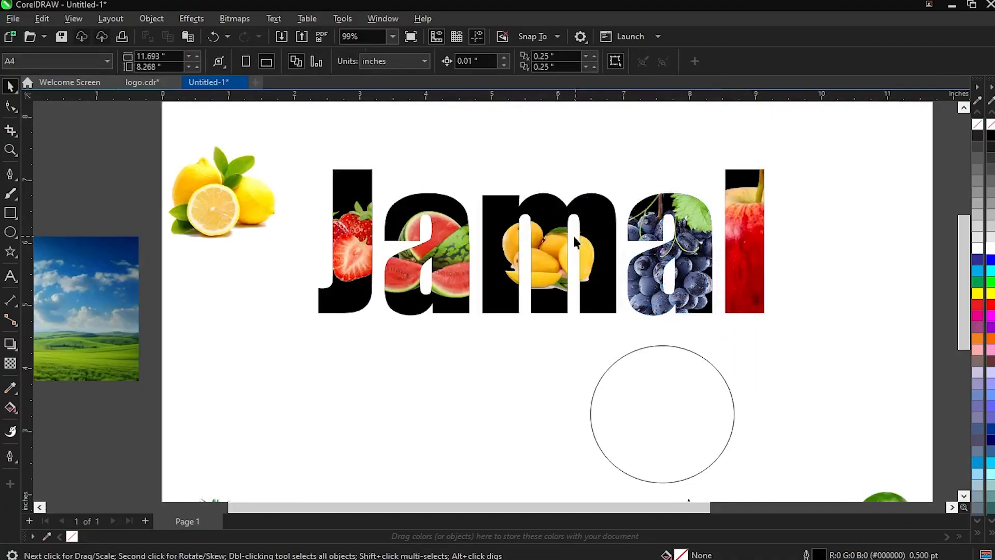
Edit the letter m's PowerClip, enlarging the mangoes to about 2.90 by 2.90 inches at about X 5.89, Y 5.75 inches, and finish editing
click(540, 252)
click(58, 115)
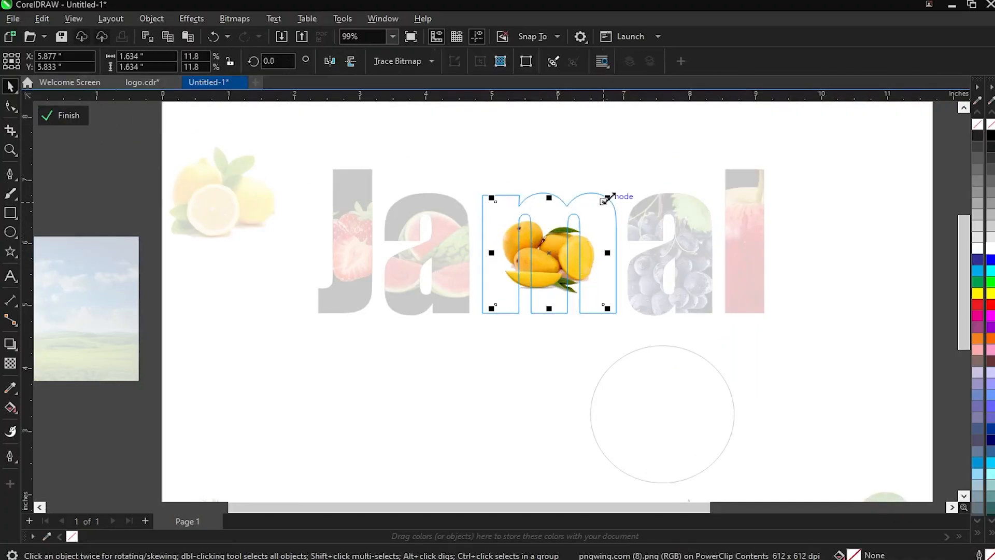
drag(608, 197, 638, 195)
click(65, 115)
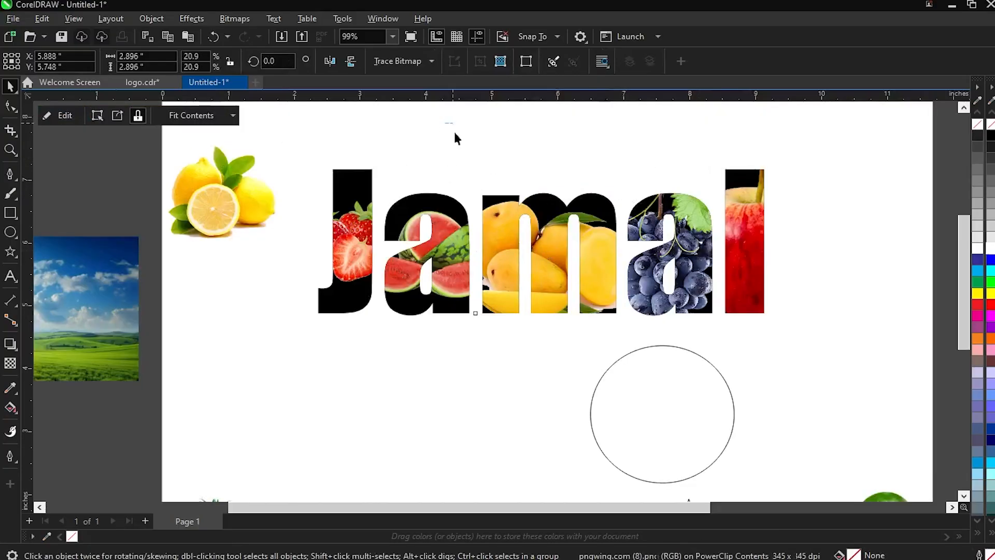
Edit the first a's PowerClip, enlarging the watermelon to about 3.34 by 2.30 inches, and finish editing
click(441, 243)
click(58, 115)
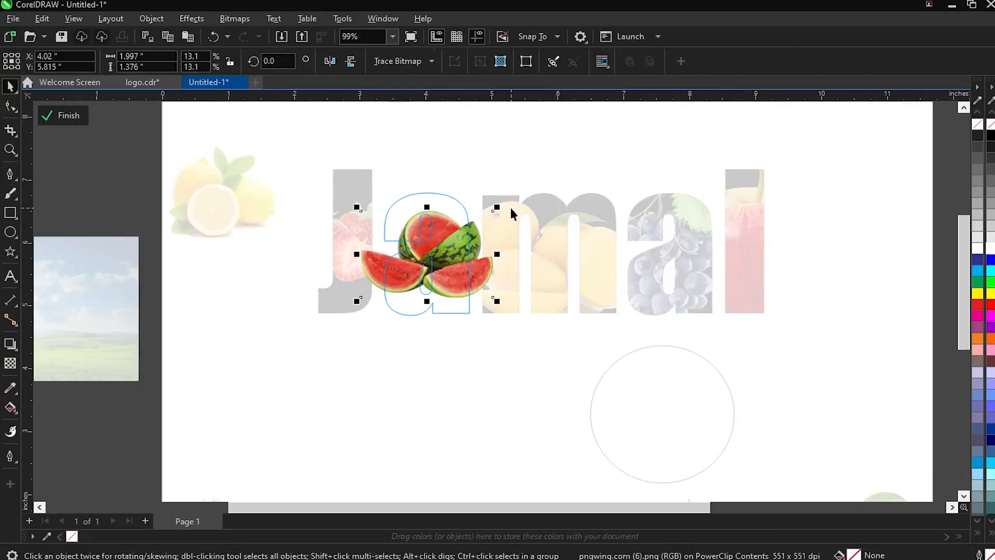
drag(498, 207, 544, 177)
click(61, 115)
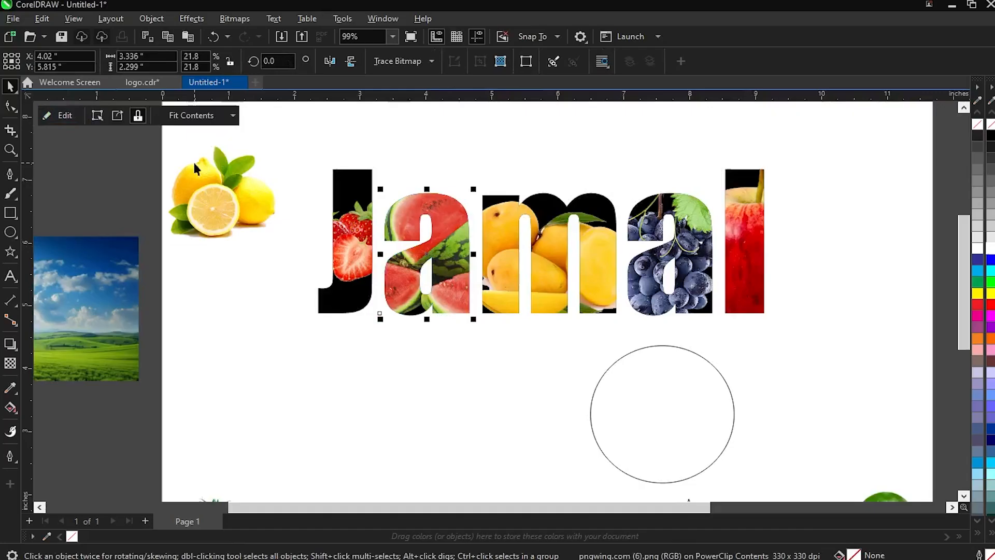
Edit the letter J's PowerClip, enlarging the strawberries to about 2.84 by 2.67 inches, and finish editing
click(349, 221)
click(61, 116)
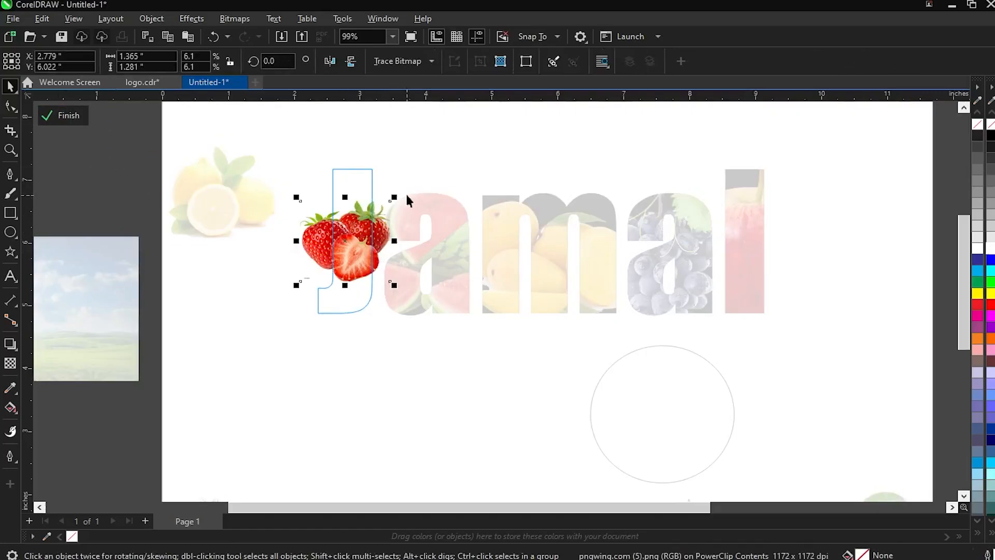
drag(396, 195, 467, 148)
click(61, 115)
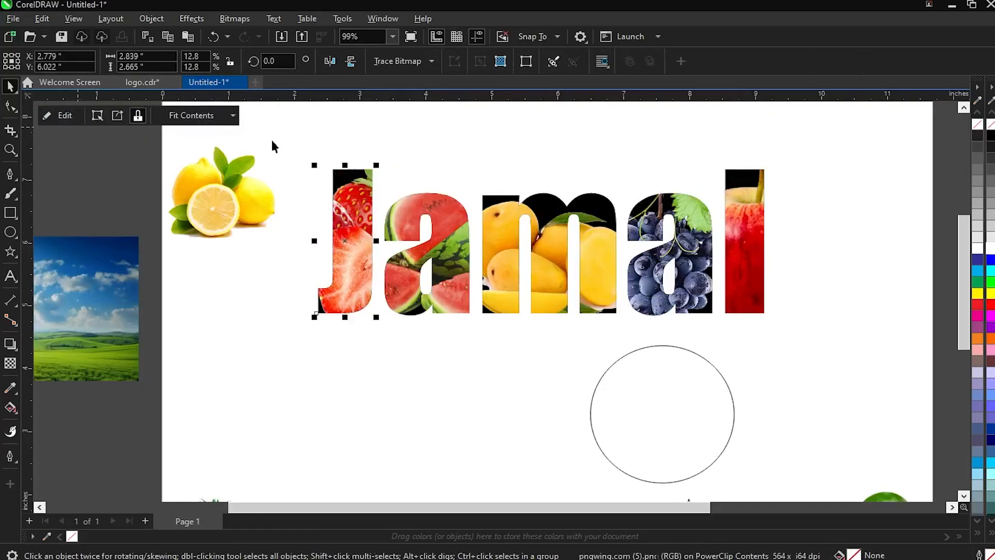
Move the lemons down the page to just above the rectangle
double_click(215, 206)
scroll(216, 206, down, 2)
drag(196, 200, 330, 447)
Move the oranges to about X 5.36, Y 2.48 inches beside the circle and PowerClip them inside it
drag(699, 473, 412, 402)
right_click(395, 396)
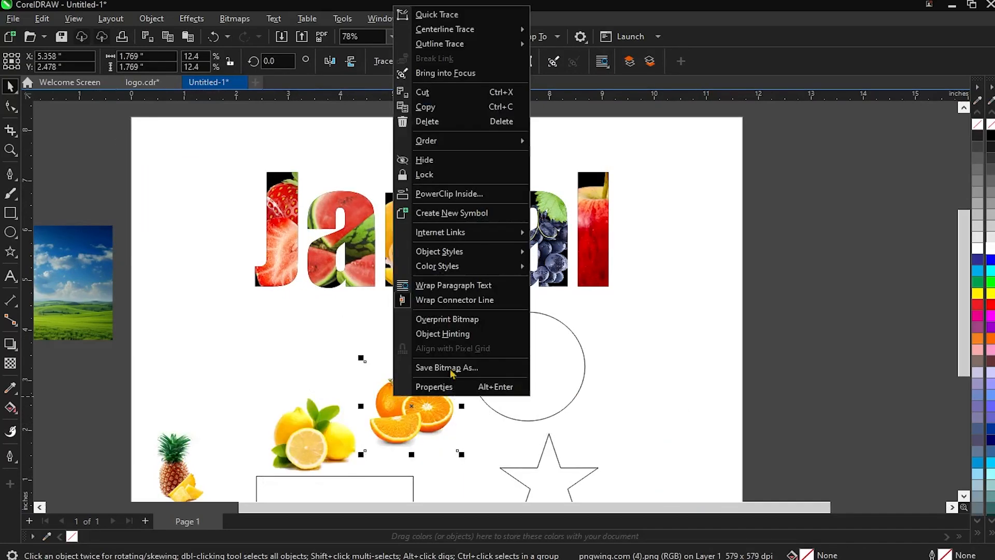
click(448, 193)
click(489, 334)
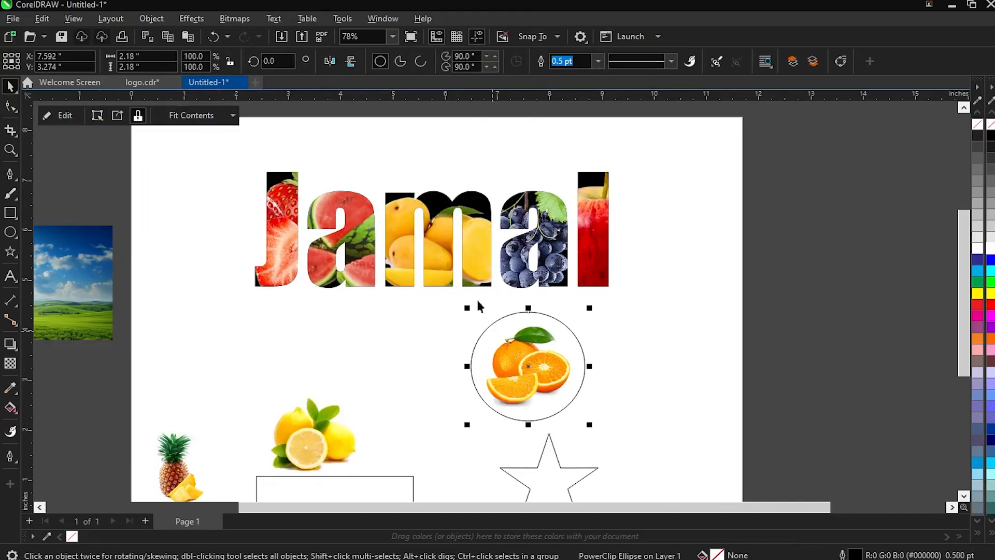
PowerClip the lemons inside the rectangle
scroll(415, 354, down, 2)
right_click(377, 361)
click(409, 366)
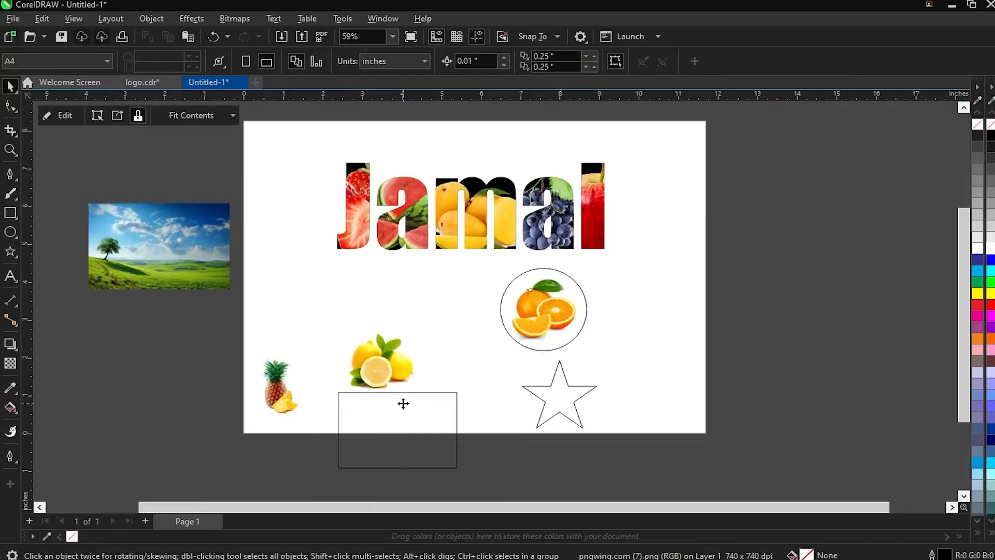
click(402, 402)
PowerClip the pineapple inside the star
right_click(275, 395)
click(333, 185)
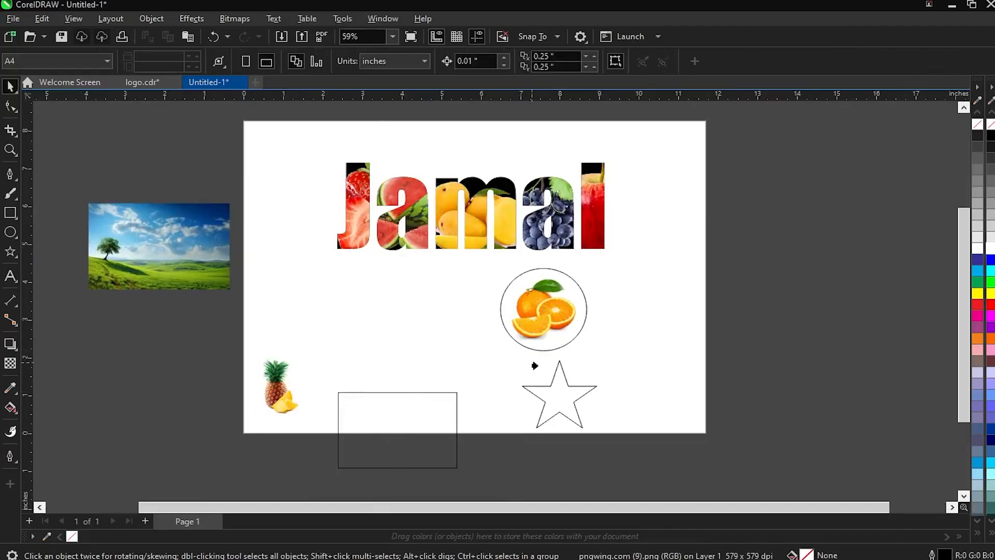
click(554, 381)
Move the rectangle fully onto the page and edit its PowerClip, placing the lemons near its centre, then finish editing
drag(398, 415, 366, 336)
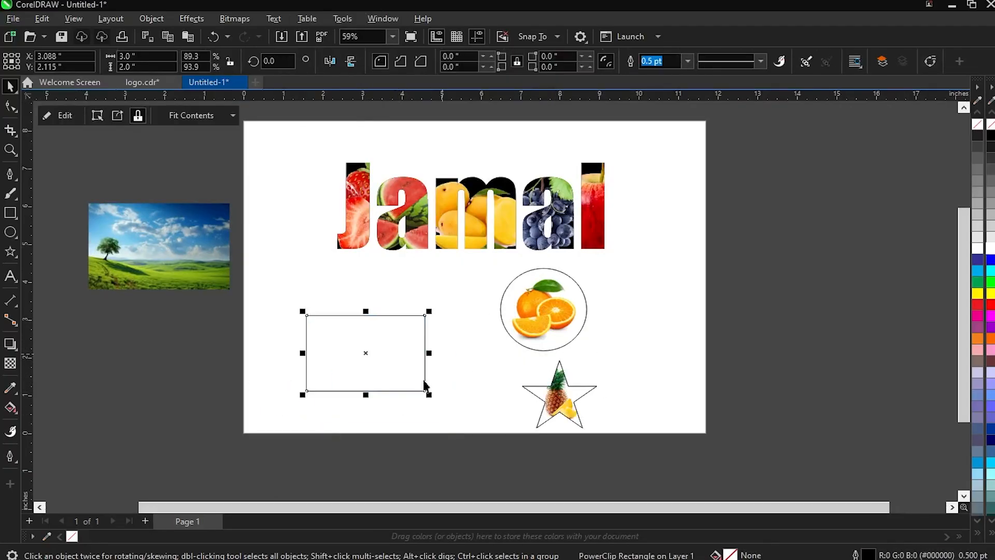
click(58, 115)
drag(358, 281, 377, 350)
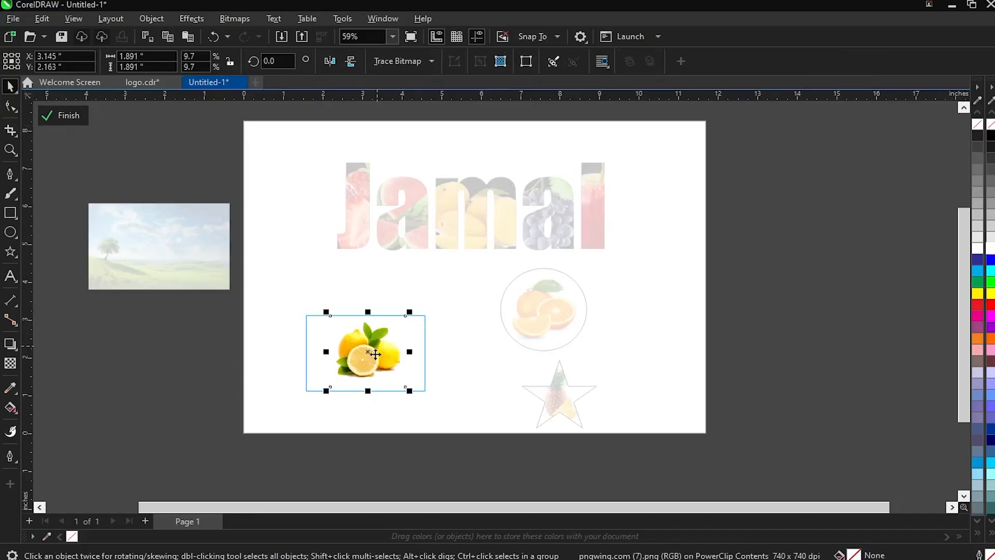
click(66, 115)
click(290, 263)
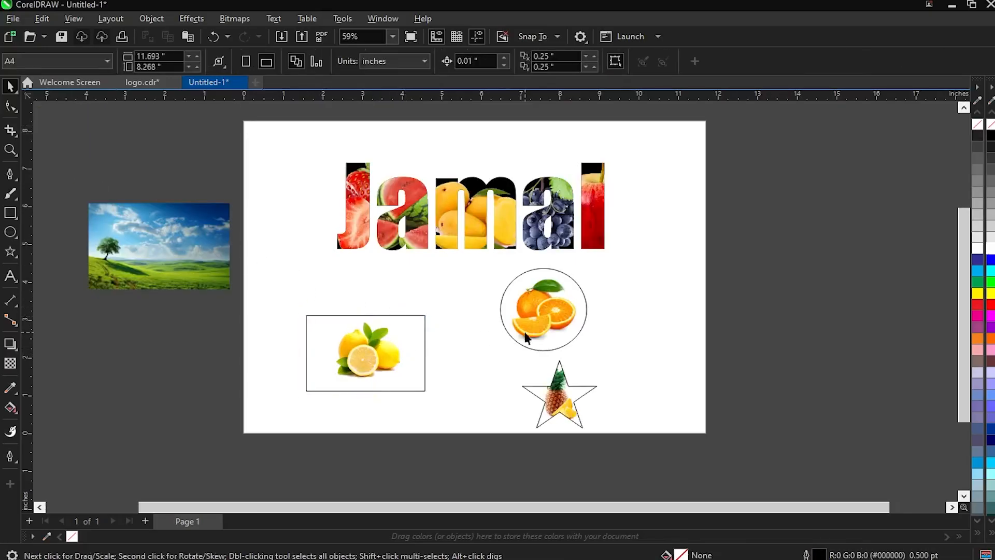
Edit the letter J's PowerClip, shifting the strawberries to about X 2.56, Y 6.06 inches, and finish editing
scroll(505, 325, up, 2)
scroll(576, 350, down, 2)
scroll(481, 218, up, 2)
scroll(480, 218, down, 2)
scroll(516, 284, up, 1)
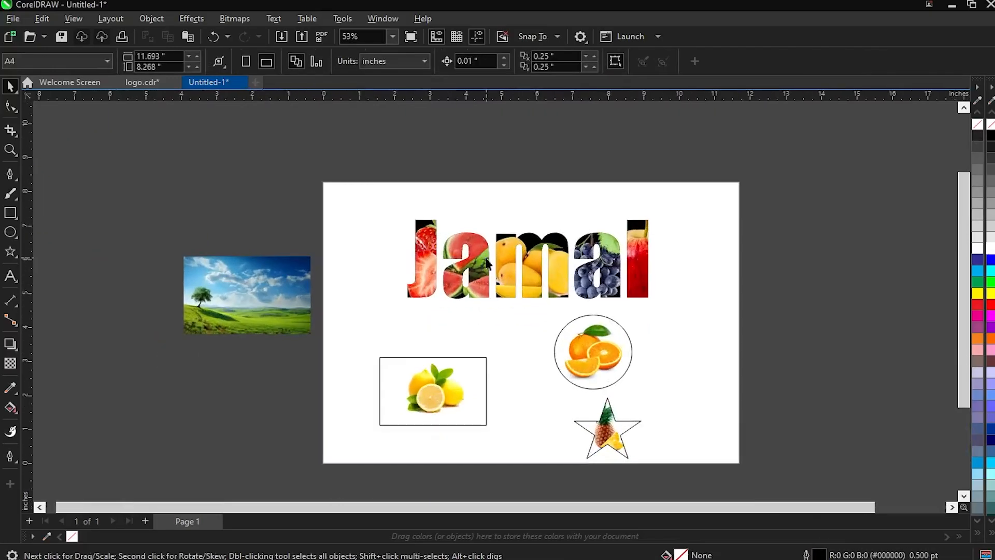
click(486, 259)
scroll(489, 259, up, 1)
scroll(509, 259, up, 2)
click(306, 250)
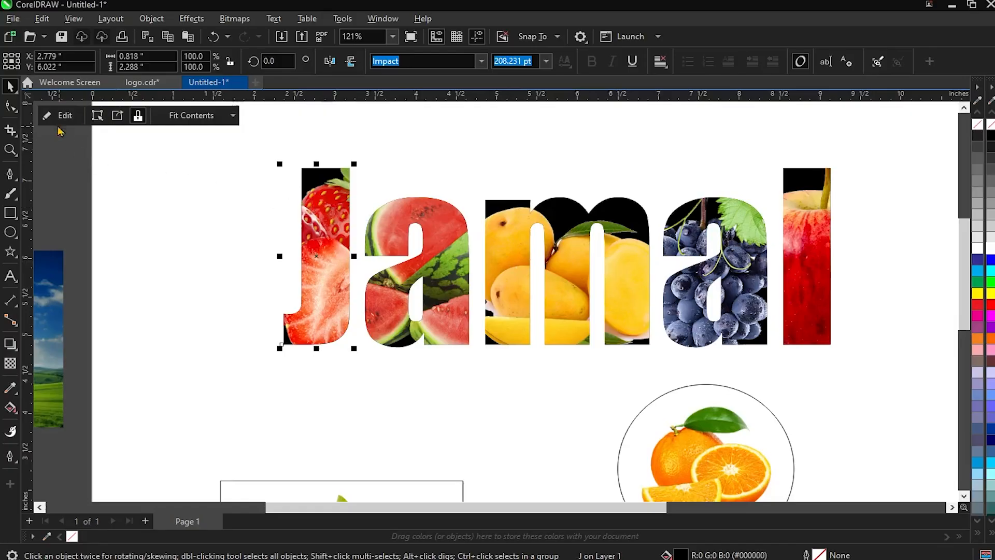
double_click(306, 250)
drag(305, 250, 294, 243)
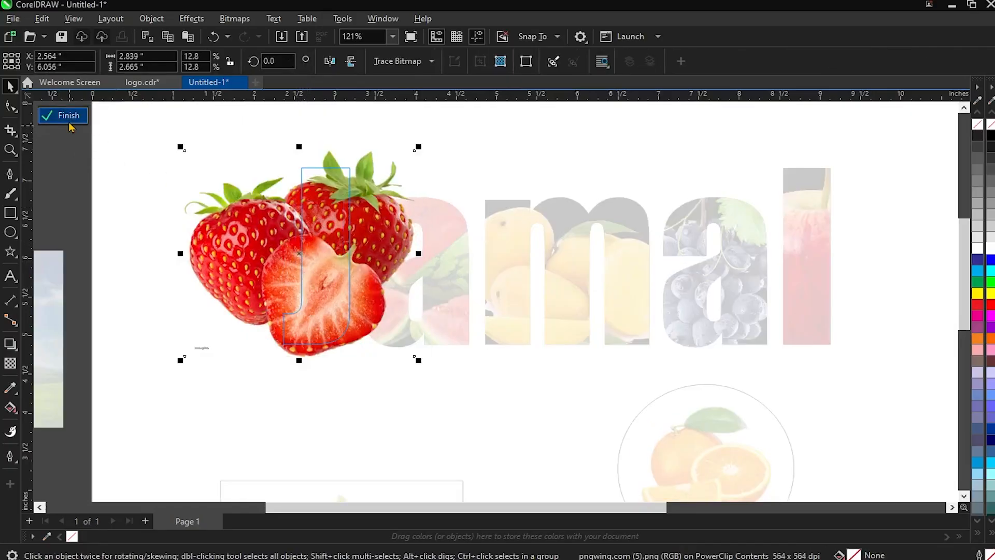
click(67, 115)
click(238, 192)
scroll(238, 191, down, 2)
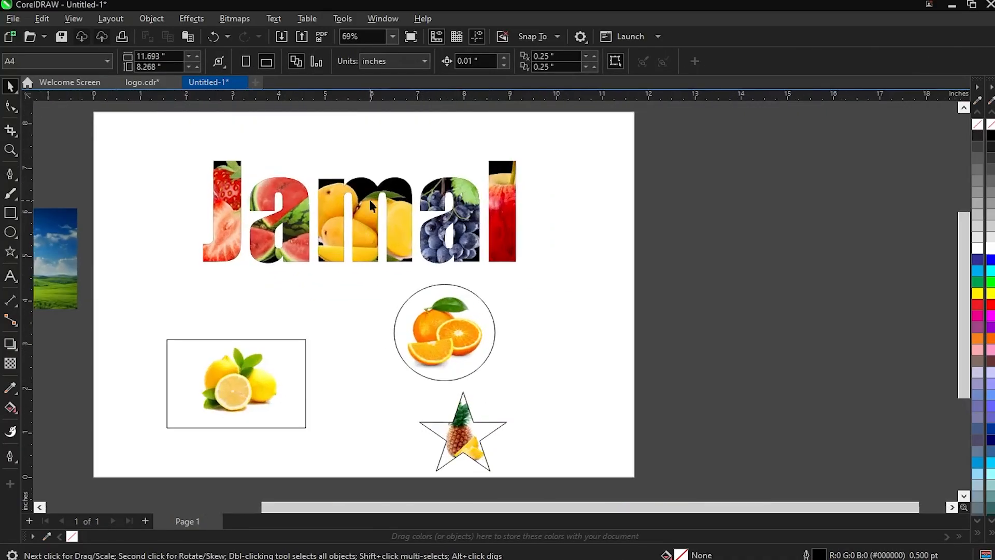
Move the clipped circle, rectangle and star off the page around the landscape picture, leaving only the word on the page
scroll(565, 356, down, 2)
scroll(473, 346, up, 2)
click(518, 327)
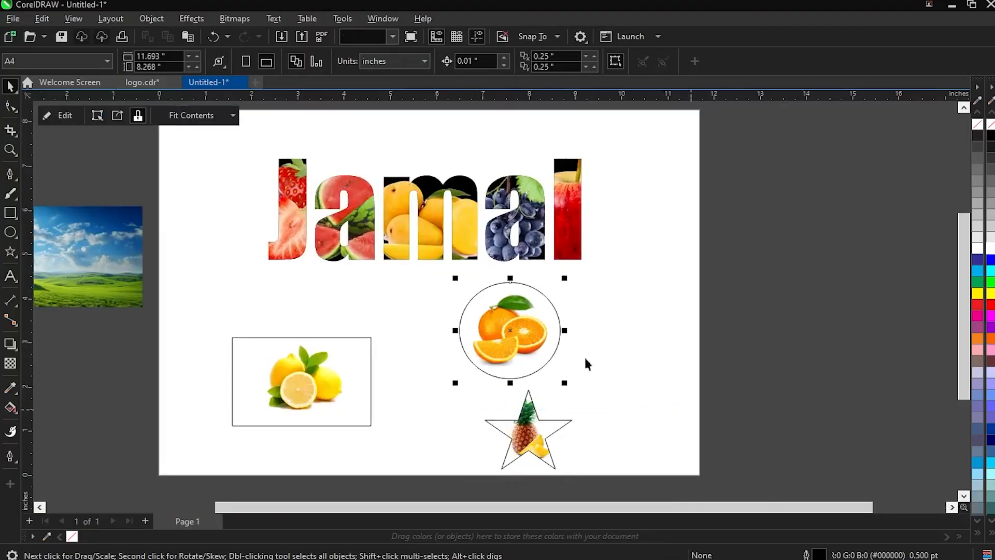
scroll(582, 360, down, 2)
drag(554, 343, 315, 367)
scroll(394, 383, up, 1)
drag(382, 306, 570, 432)
drag(462, 357, 286, 202)
drag(540, 333, 667, 422)
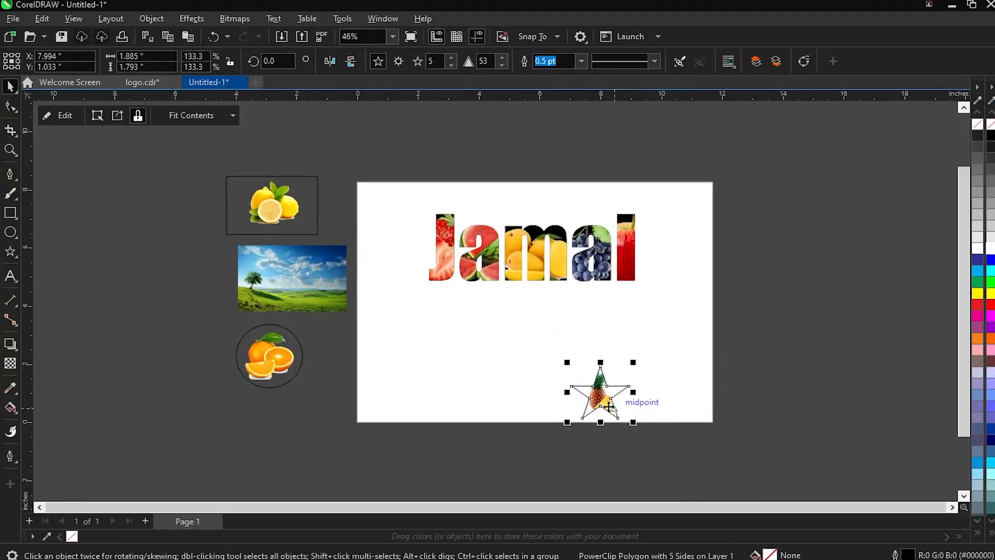
drag(604, 397, 212, 280)
scroll(540, 288, up, 1)
scroll(540, 283, up, 1)
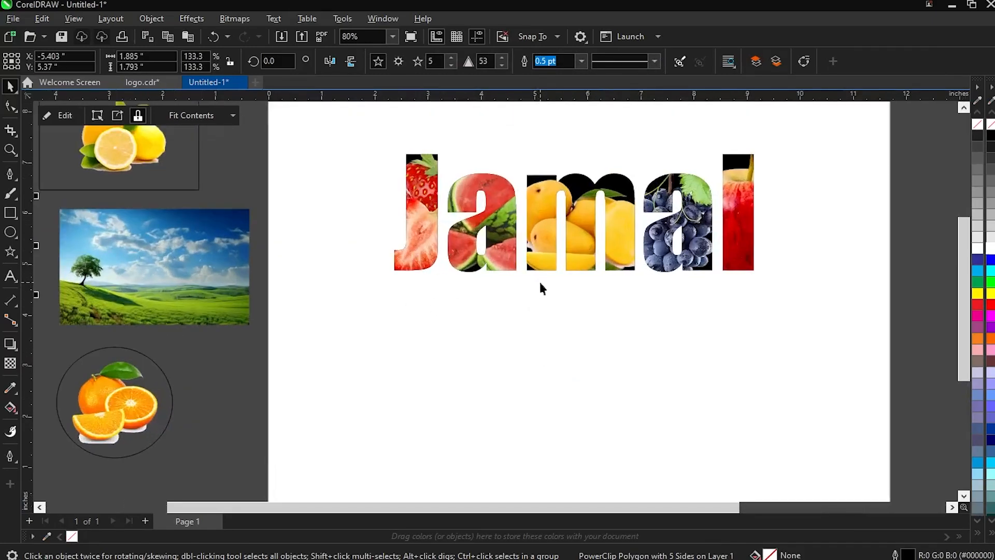
scroll(540, 283, down, 5)
scroll(557, 265, up, 4)
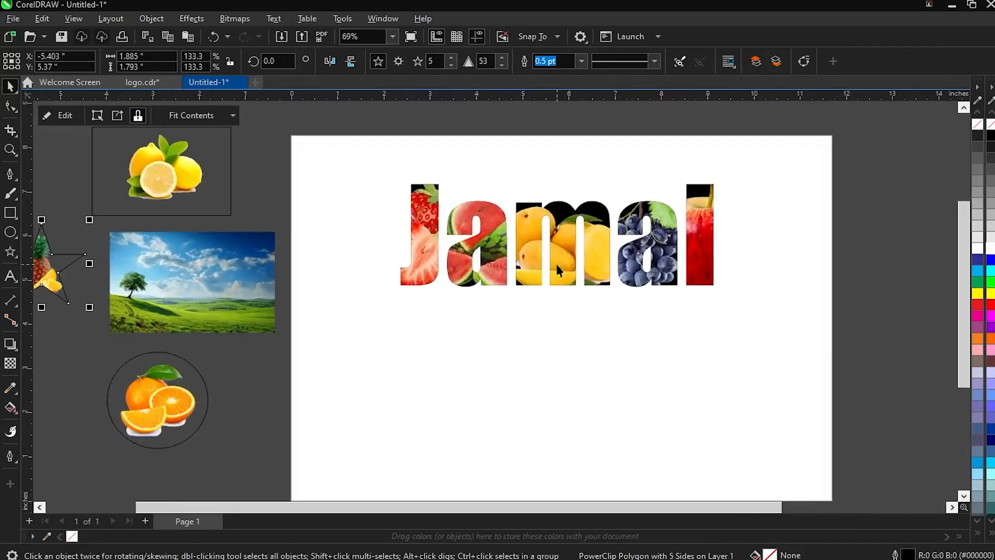